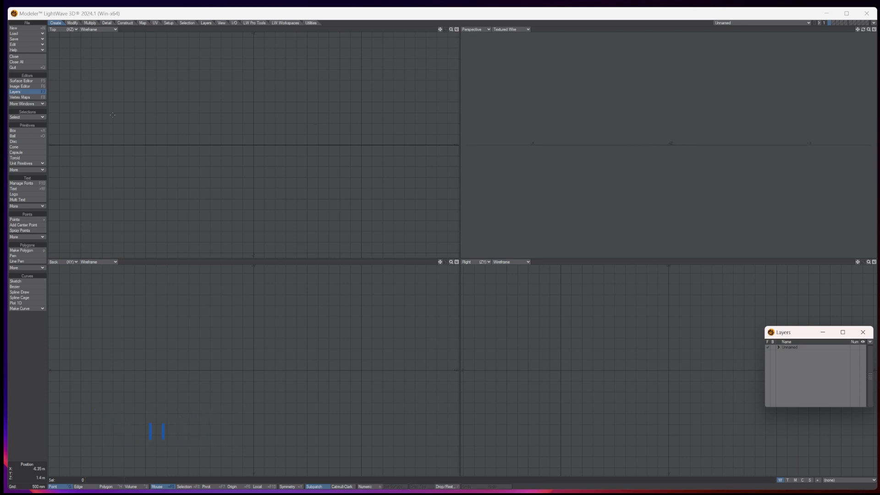
# Create a globe-type ball centred at the origin with 26 sides, 12 segments and a 500 mm radius.
pyautogui.click(30, 135)
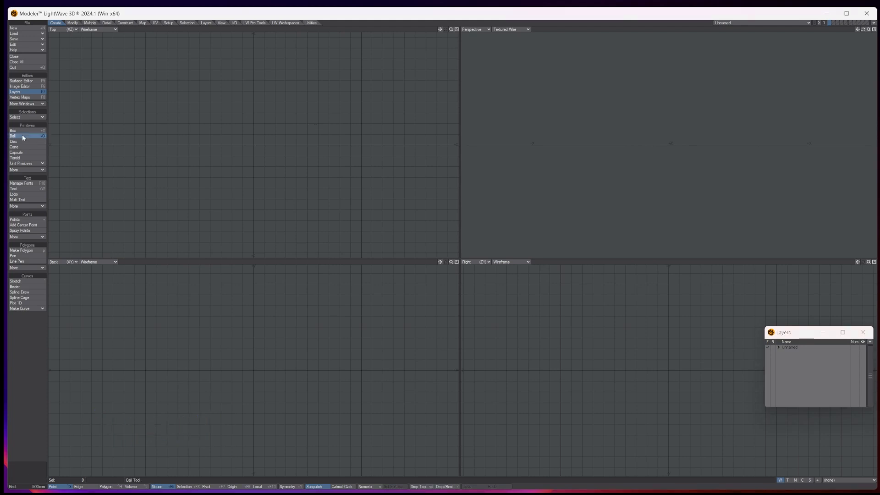
pyautogui.press('n')
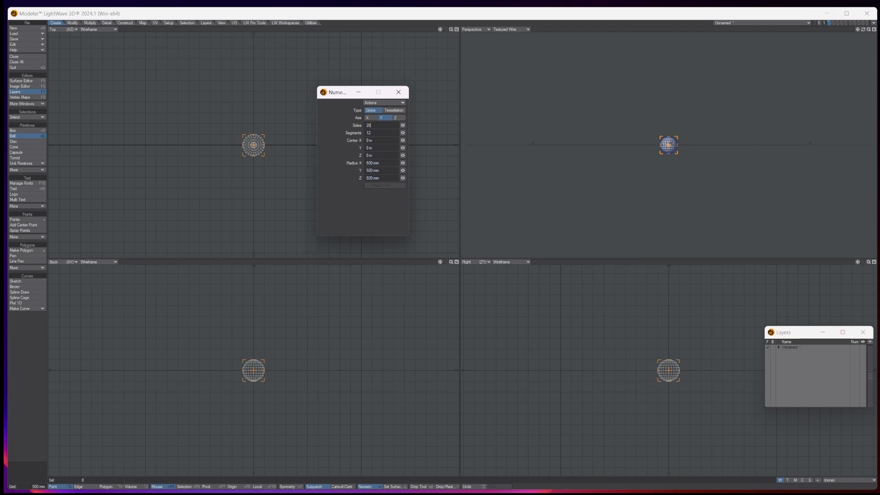
pyautogui.click(384, 140)
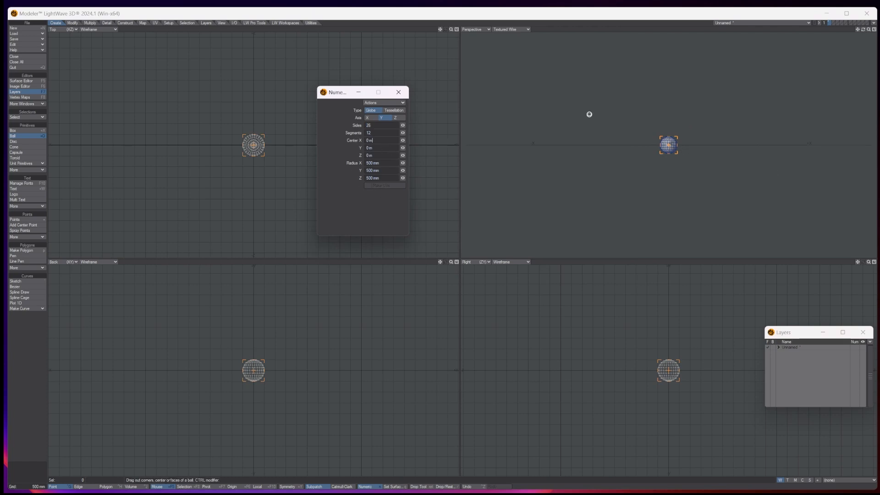
pyautogui.click(398, 93)
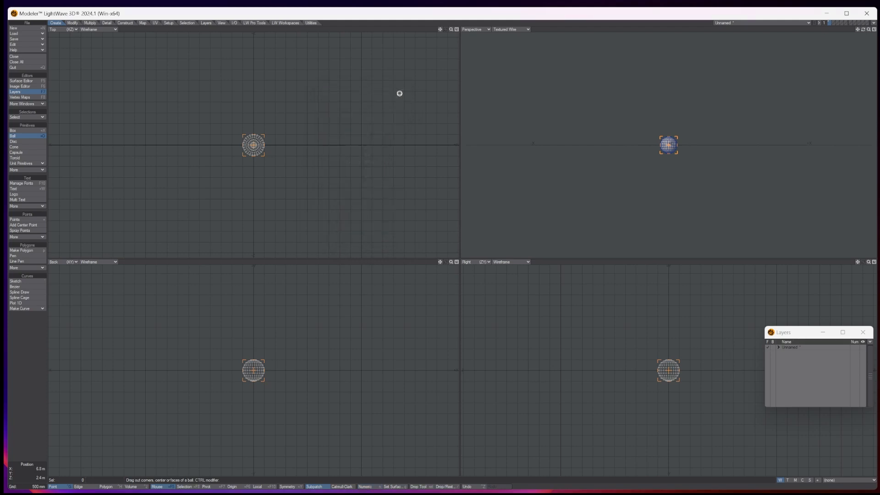
pyautogui.press('space')
pyautogui.press('a')
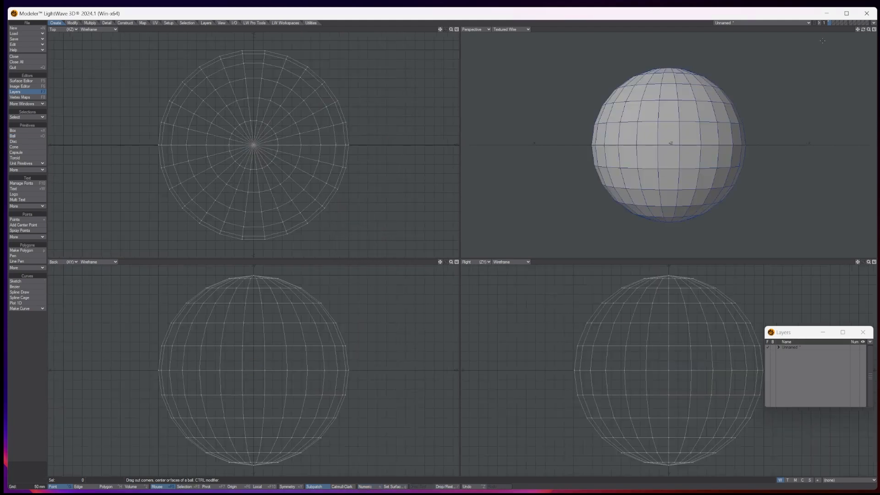
# Chamfer the ball's top and bottom pole points into small round caps.
pyautogui.moveTo(863, 30); pyautogui.dragTo(858, 69)
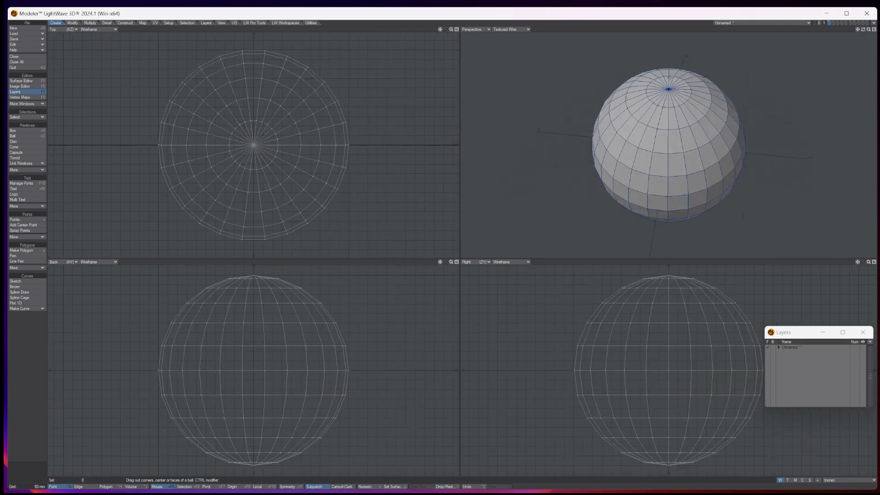
pyautogui.click(669, 89)
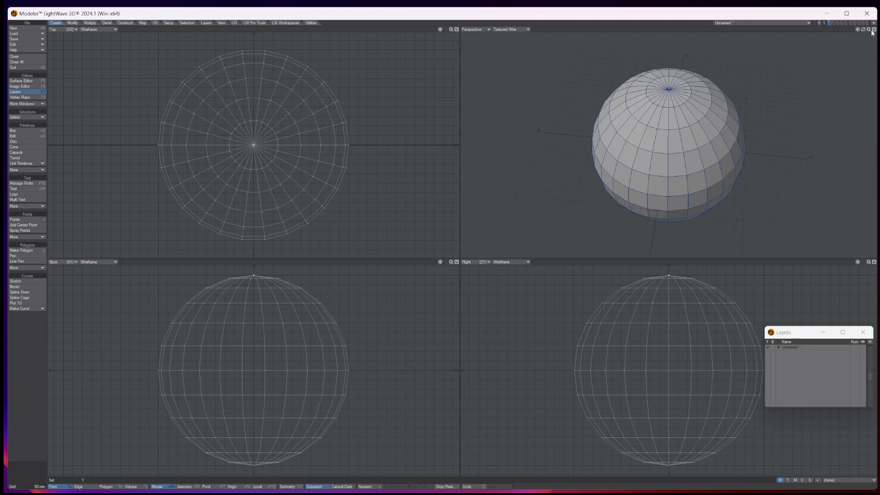
pyautogui.moveTo(863, 29); pyautogui.dragTo(862, 4)
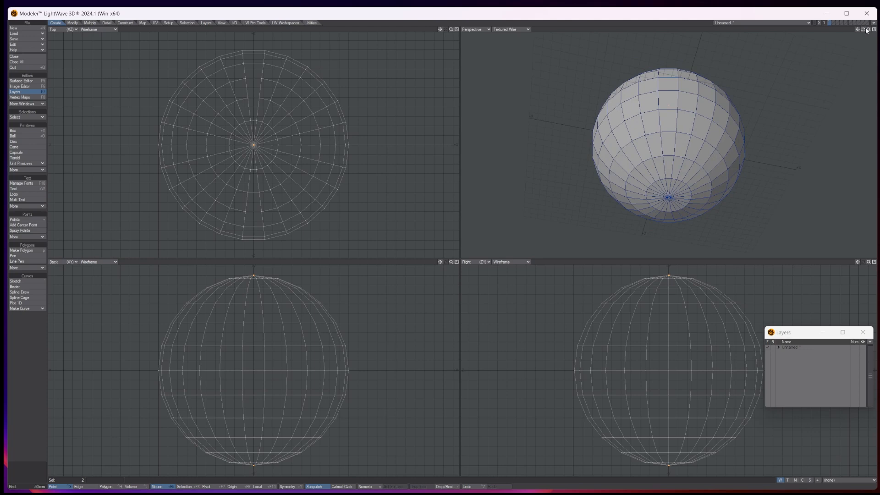
pyautogui.moveTo(863, 29)
pyautogui.mouseDown()
pyautogui.moveTo(864, 46)
pyautogui.moveTo(864, 32)
pyautogui.mouseUp()
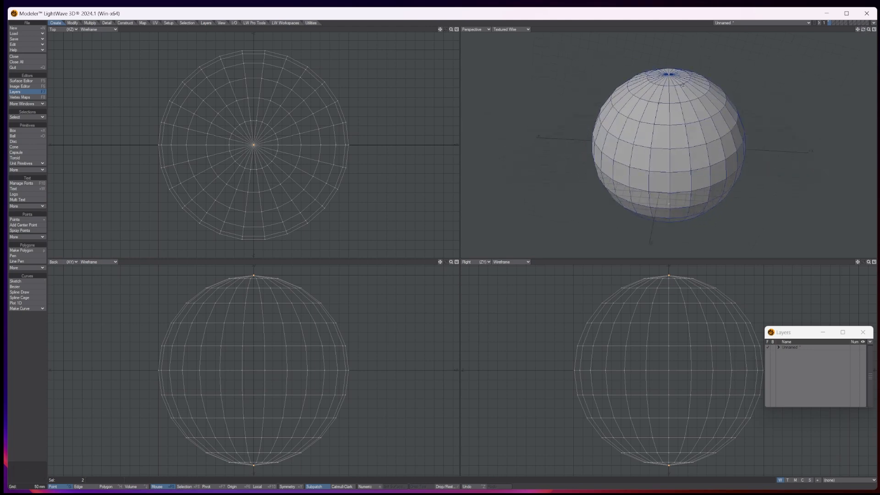
pyautogui.click(90, 23)
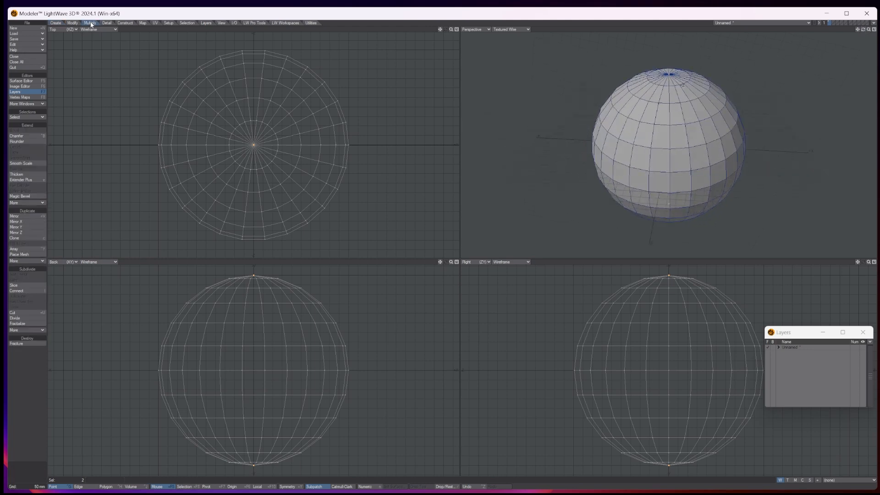
pyautogui.click(29, 136)
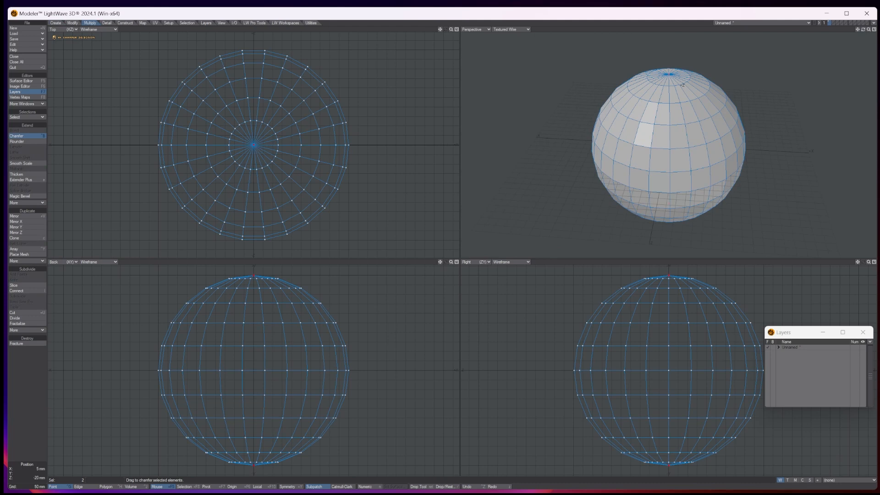
pyautogui.moveTo(254, 148); pyautogui.dragTo(265, 148)
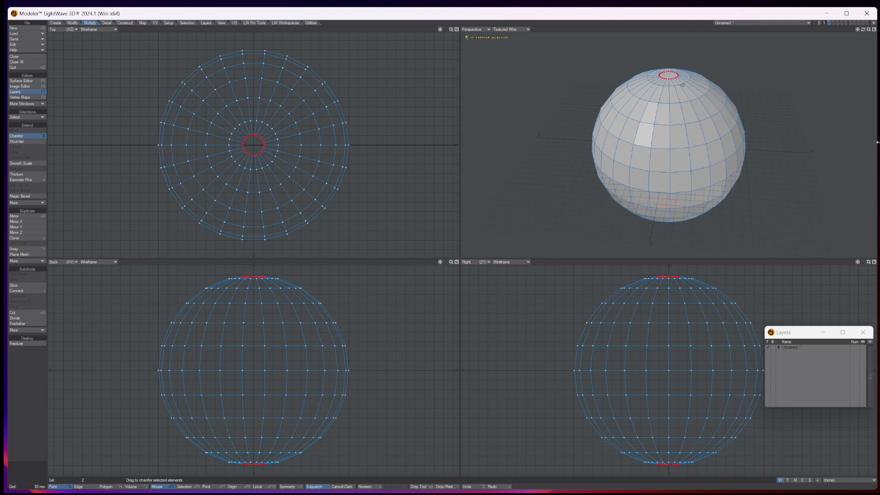
pyautogui.press('space')
# Smooth Shift the round cap polygons at both poles slightly inward to form shallow recesses.
pyautogui.hotkey('ctrl', 'h')
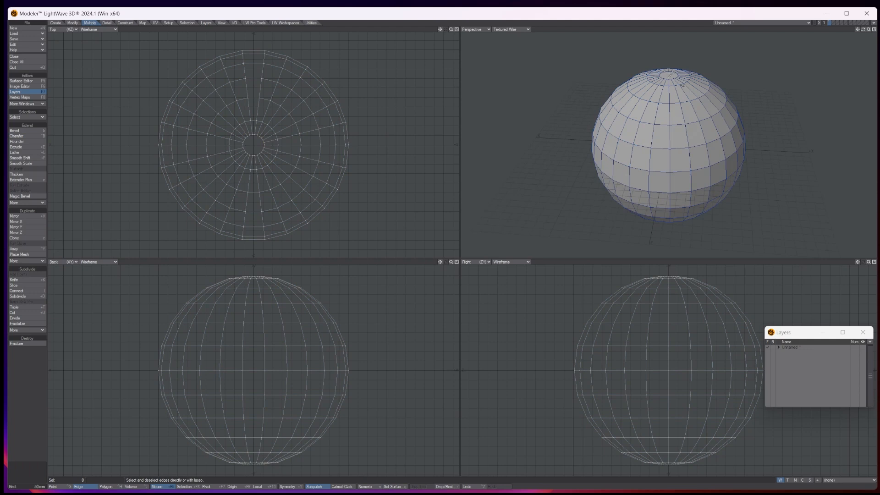
pyautogui.hotkey('ctrl', 'h')
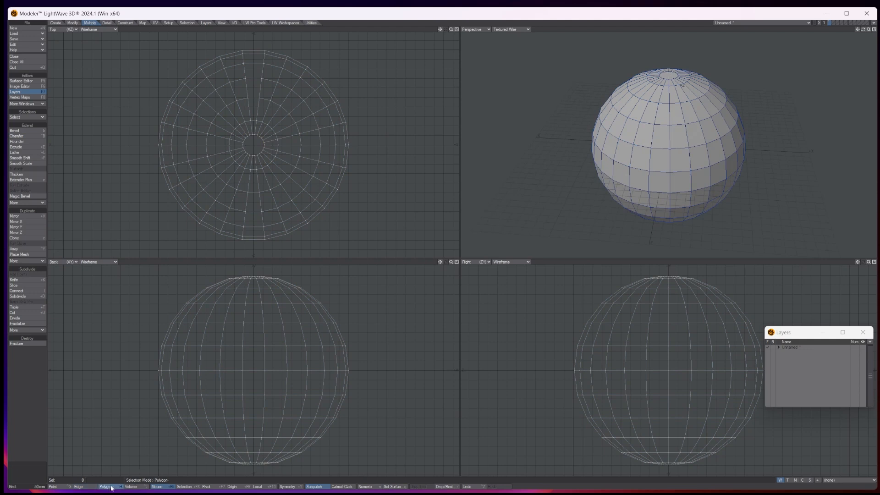
pyautogui.click(667, 74)
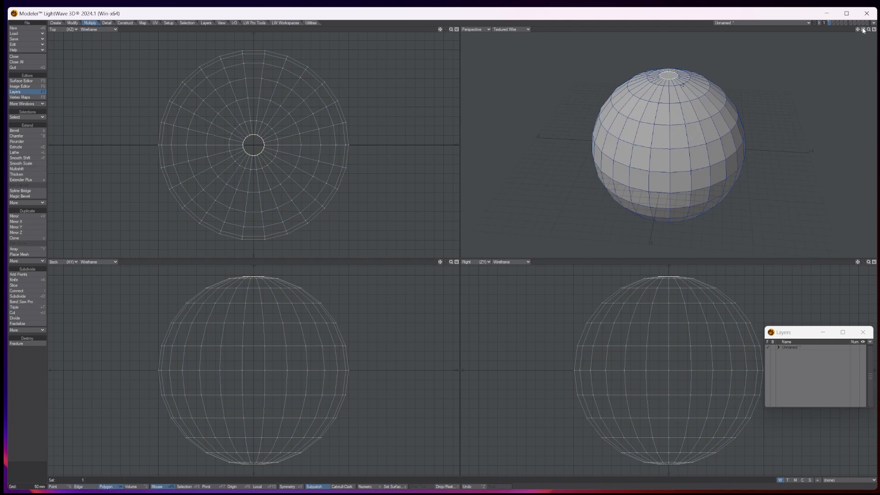
pyautogui.moveTo(862, 30); pyautogui.dragTo(863, 0)
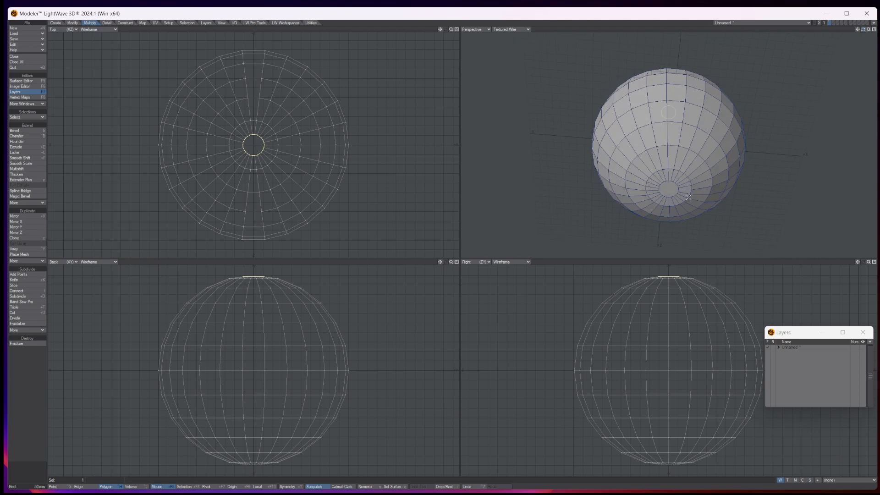
pyautogui.click(672, 189)
pyautogui.moveTo(863, 29); pyautogui.dragTo(863, 76)
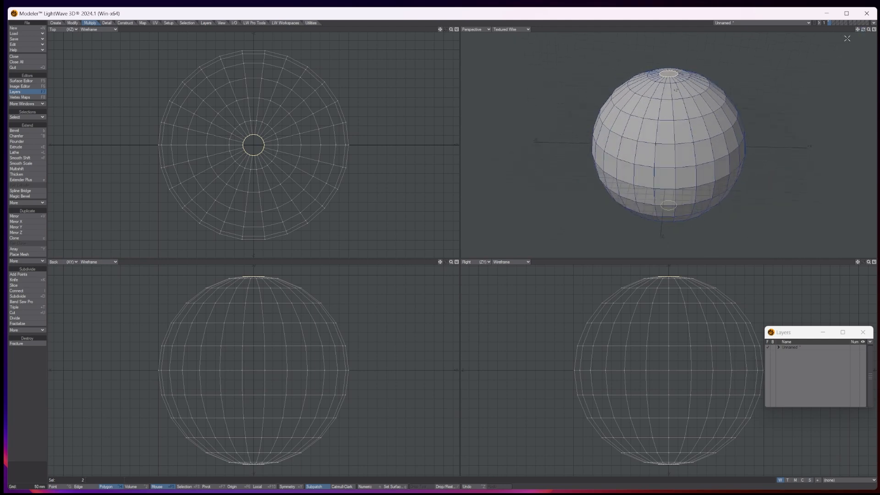
pyautogui.click(20, 157)
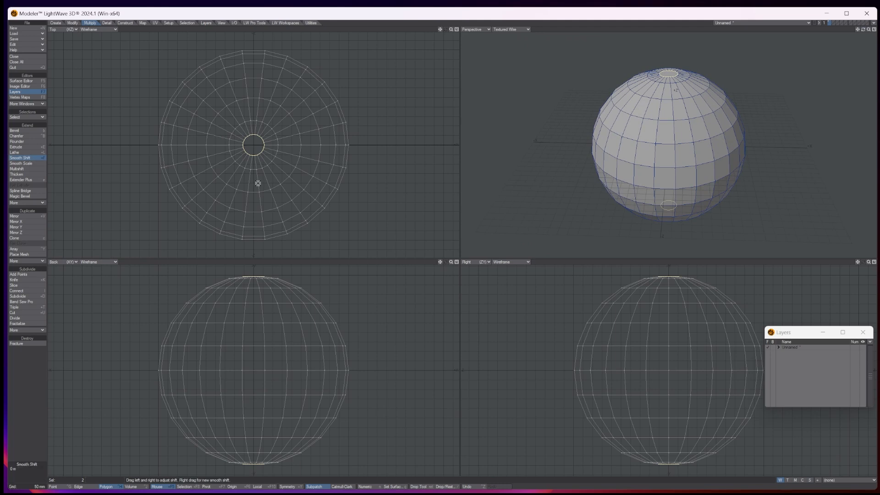
pyautogui.moveTo(255, 183); pyautogui.dragTo(246, 183)
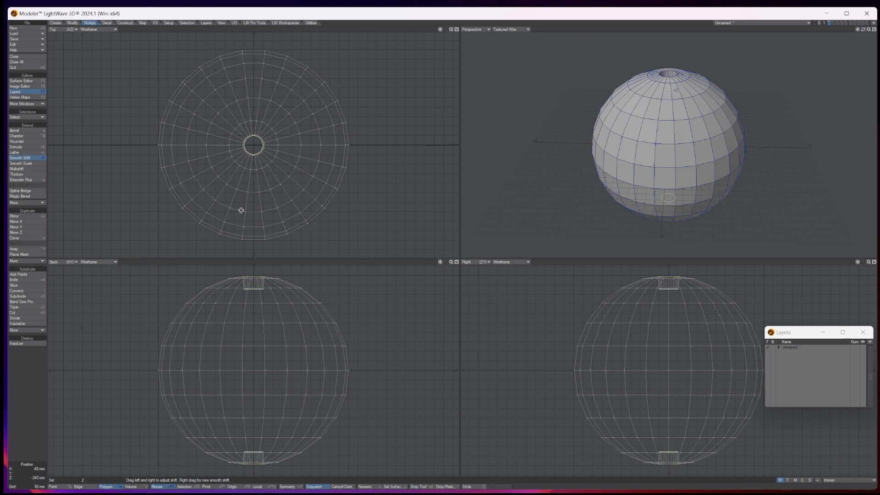
# Apply Make Pole to both recessed cap polygons and clear the selection.
pyautogui.click(32, 330)
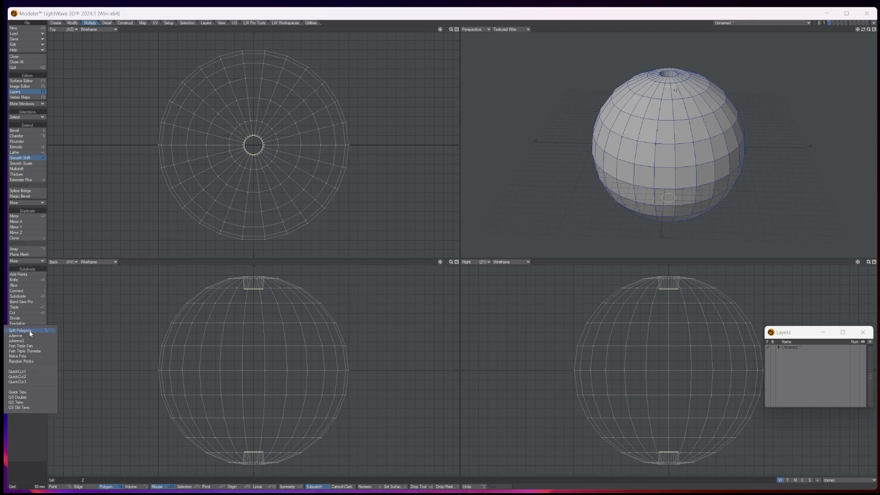
pyautogui.click(28, 356)
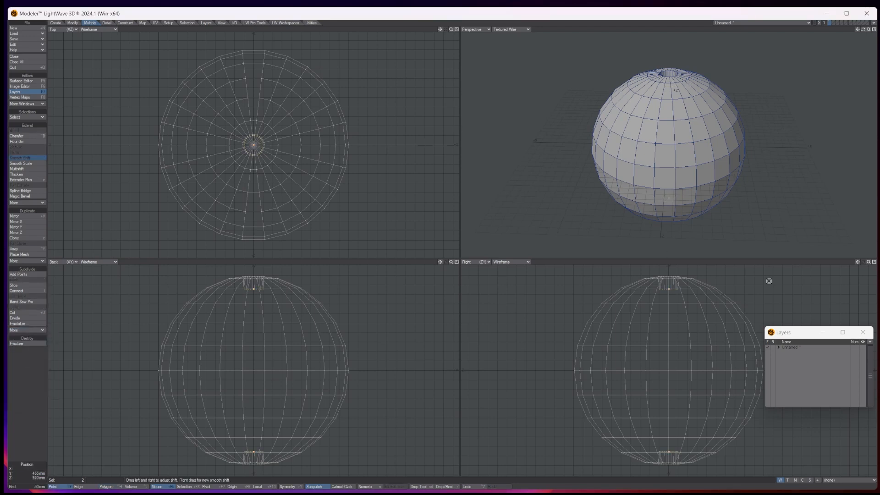
pyautogui.press('space')
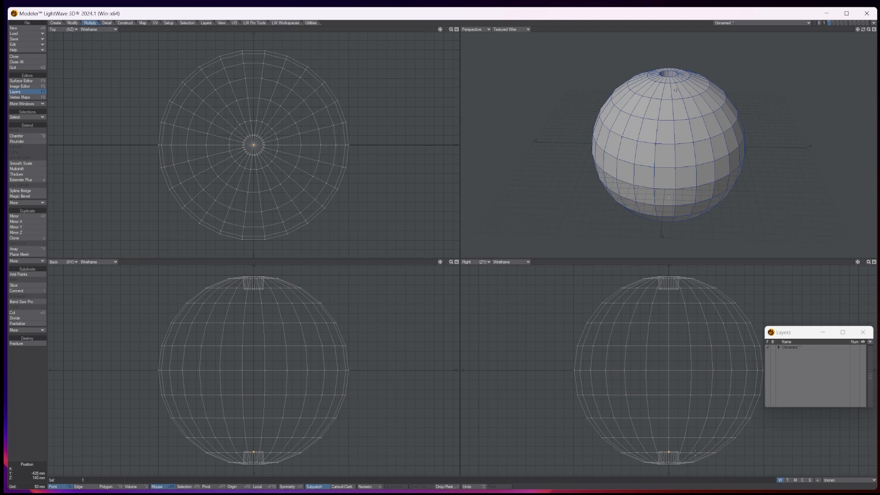
pyautogui.press('/')
# Select every second radial edge around the top recess, two segments long on each spoke.
pyautogui.moveTo(862, 29); pyautogui.dragTo(870, 66)
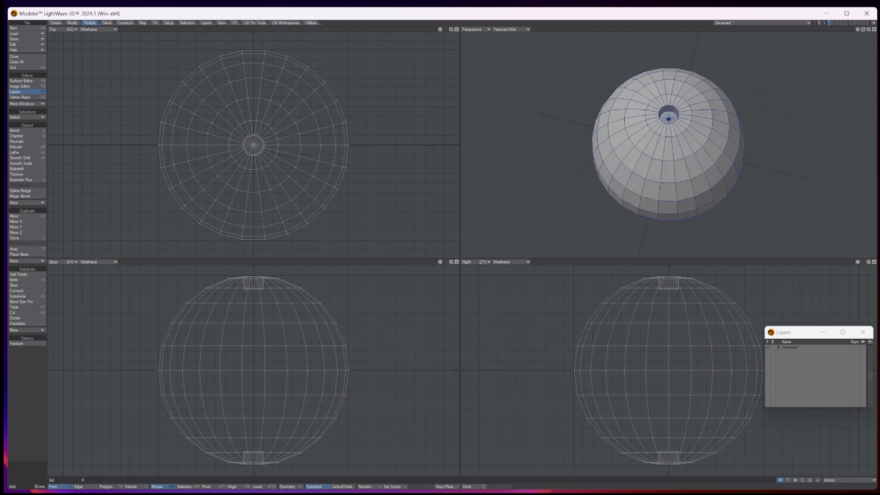
pyautogui.moveTo(868, 29); pyautogui.dragTo(878, 29)
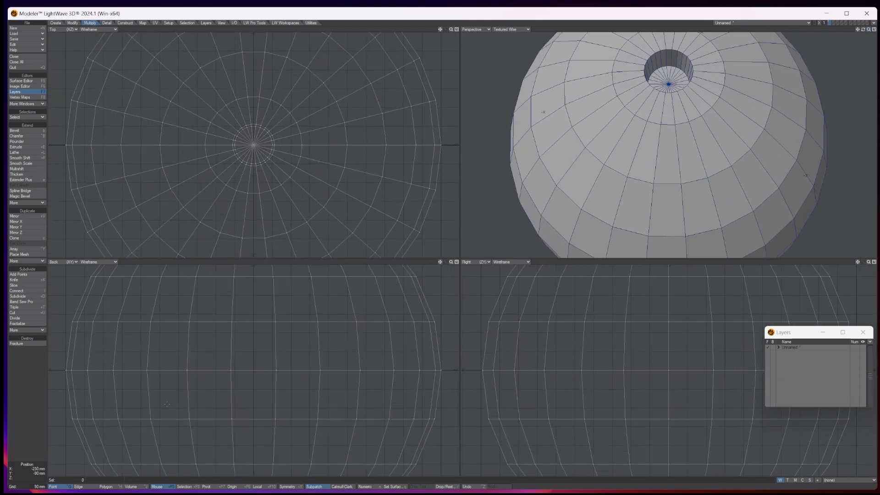
pyautogui.click(85, 486)
pyautogui.click(673, 110)
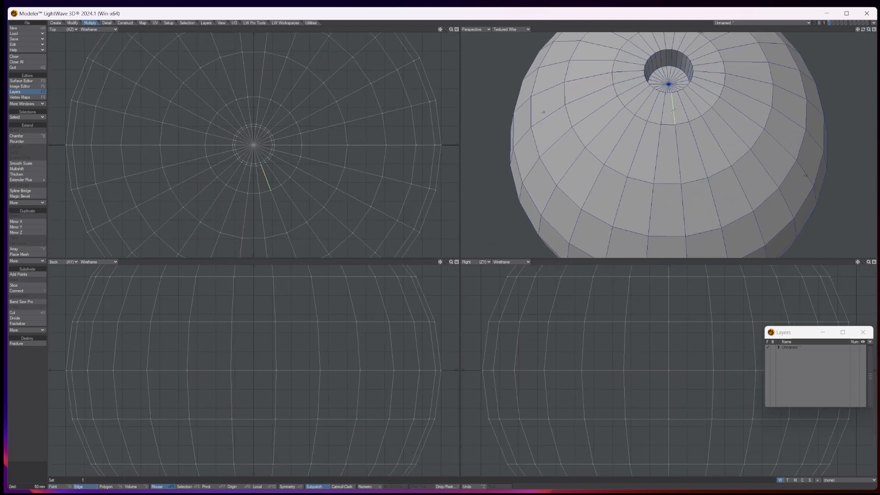
pyautogui.click(678, 138)
pyautogui.click(692, 102)
pyautogui.click(716, 140)
pyautogui.click(705, 91)
pyautogui.click(736, 111)
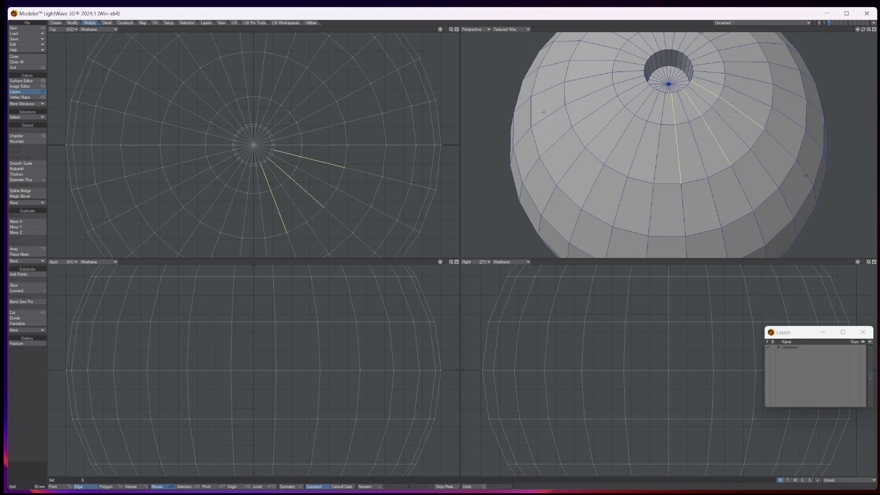
pyautogui.click(713, 73)
pyautogui.click(739, 77)
pyautogui.moveTo(856, 30); pyautogui.dragTo(849, 81)
pyautogui.keyDown('shift'); pyautogui.moveTo(697, 109); pyautogui.dragTo(731, 98); pyautogui.keyUp('shift')
pyautogui.moveTo(706, 73)
pyautogui.keyDown('shift'); pyautogui.mouseDown()
pyautogui.moveTo(685, 95)
pyautogui.moveTo(671, 61)
pyautogui.mouseUp(); pyautogui.keyUp('shift')
pyautogui.moveTo(636, 64)
pyautogui.keyDown('shift'); pyautogui.mouseDown()
pyautogui.moveTo(648, 91)
pyautogui.moveTo(562, 123)
pyautogui.moveTo(596, 192)
pyautogui.moveTo(630, 206)
pyautogui.mouseUp(); pyautogui.keyUp('shift')
pyautogui.keyDown('shift'); pyautogui.click(606, 84); pyautogui.keyUp('shift')
# Extend the edge selection to full loops with Select Loop and deselect the edges inside the top and bottom recesses.
pyautogui.click(31, 116)
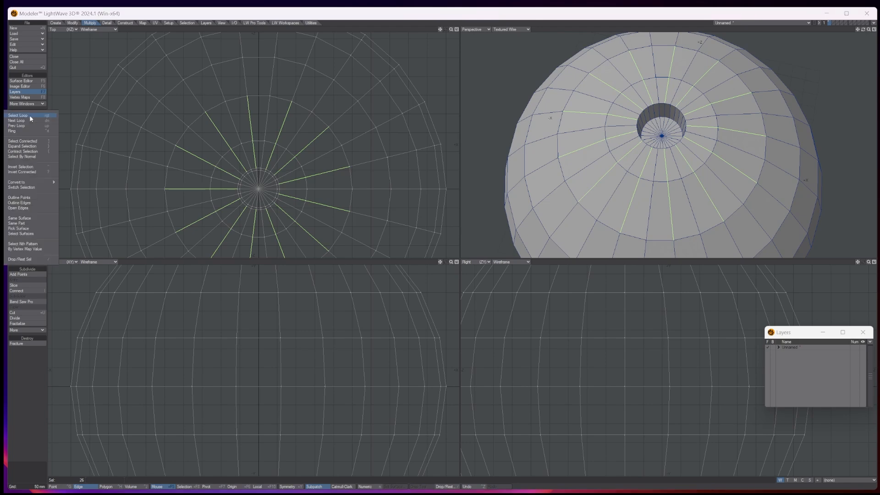
pyautogui.click(29, 115)
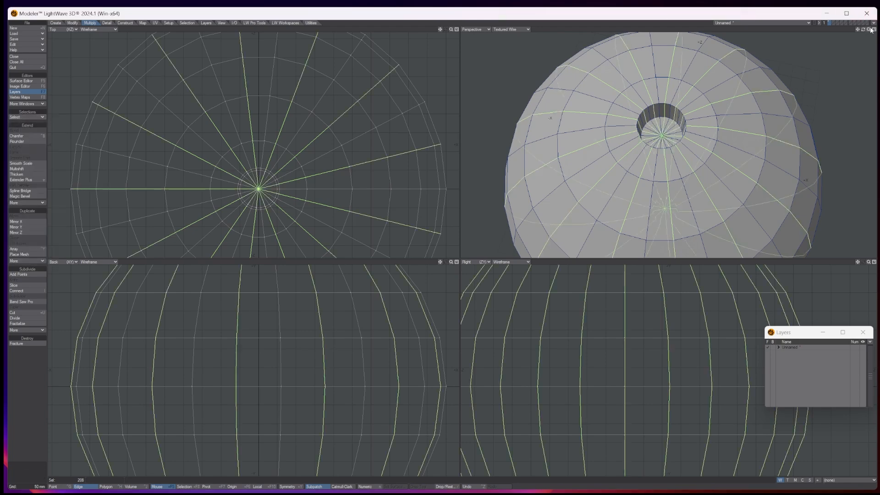
pyautogui.press('a')
pyautogui.moveTo(868, 29); pyautogui.dragTo(876, 29)
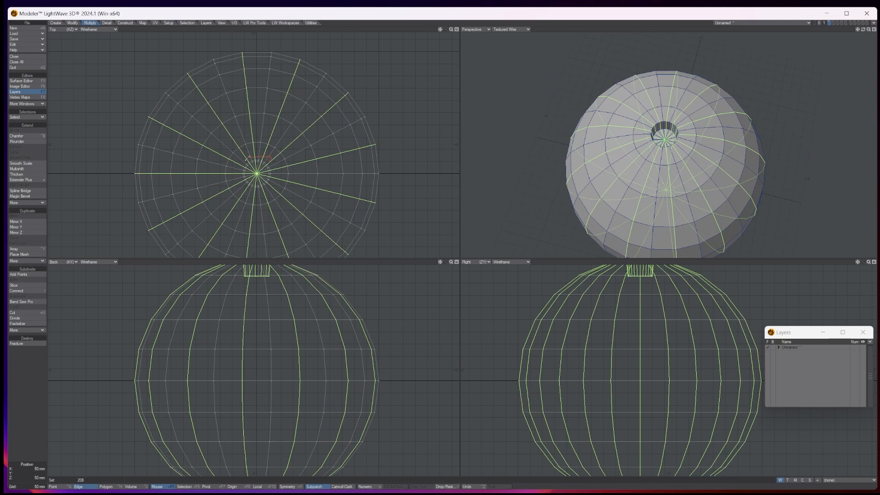
pyautogui.moveTo(247, 188)
pyautogui.mouseDown(button='right')
pyautogui.moveTo(268, 183)
pyautogui.moveTo(271, 160)
pyautogui.mouseUp(button='right')
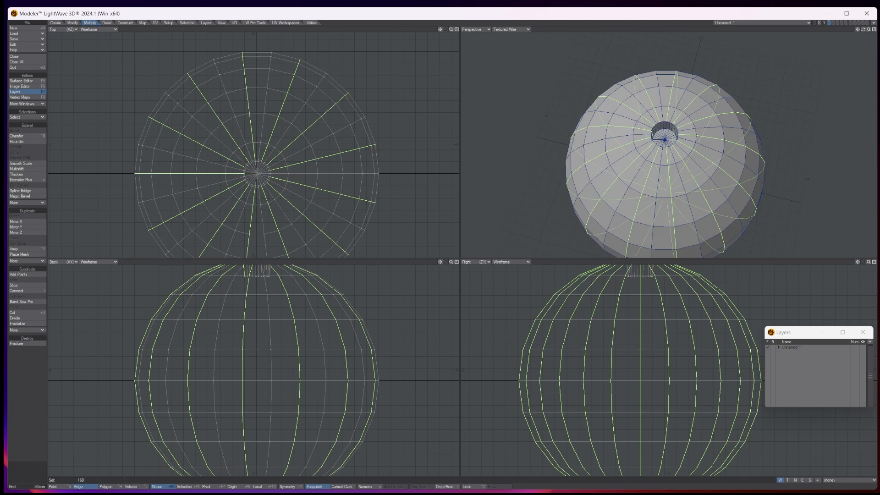
pyautogui.moveTo(864, 29); pyautogui.dragTo(857, 66)
pyautogui.keyDown('alt'); pyautogui.moveTo(675, 168); pyautogui.dragTo(673, 171); pyautogui.keyUp('alt')
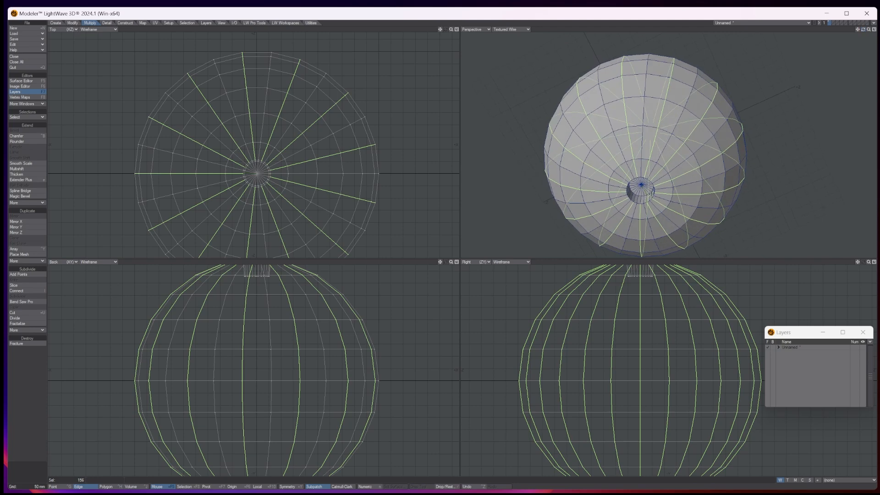
pyautogui.moveTo(863, 30); pyautogui.dragTo(860, 102)
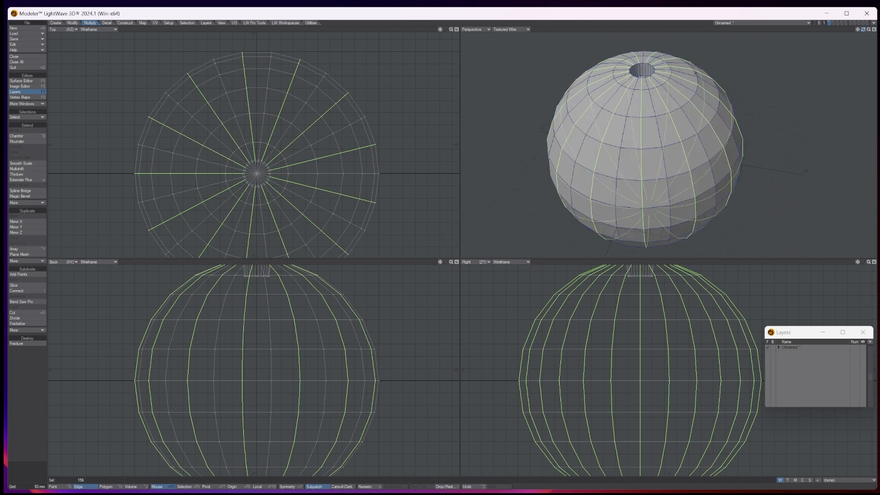
# Scale the selected edge loops inward with the Size tool in Local action centre mode to form grooves between the ribs.
pyautogui.click(73, 23)
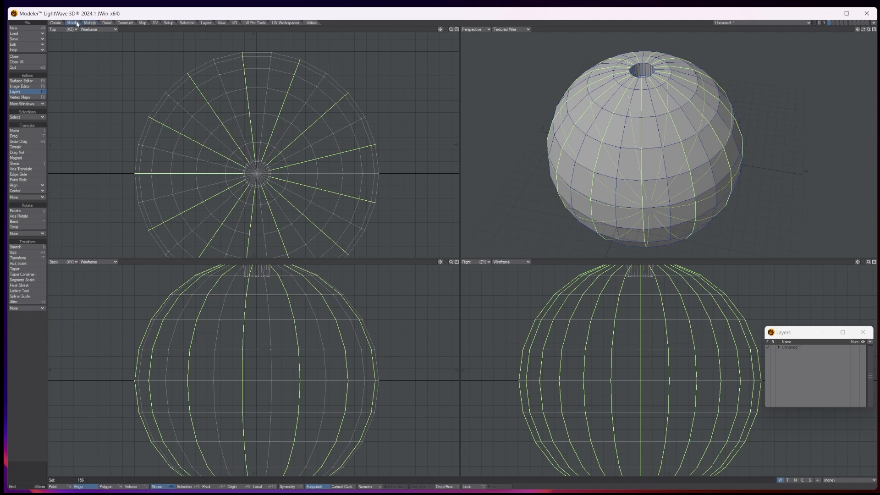
pyautogui.click(29, 252)
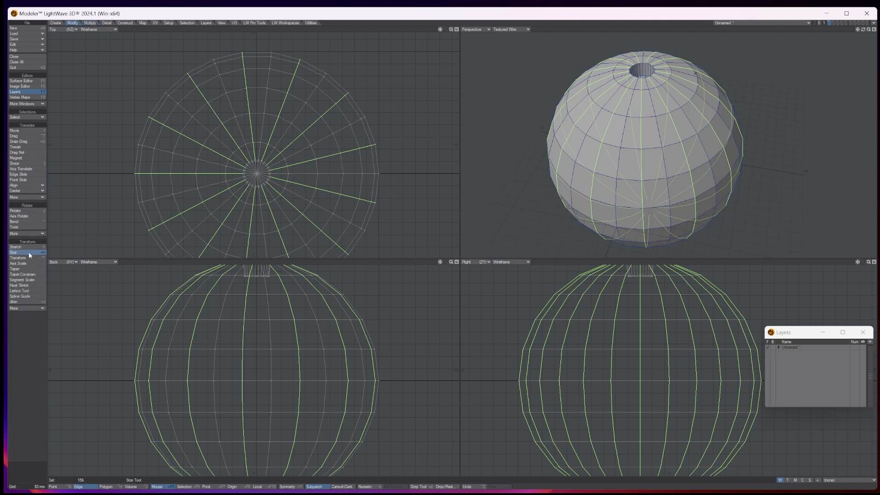
pyautogui.click(262, 487)
pyautogui.moveTo(451, 30); pyautogui.dragTo(430, 31)
pyautogui.moveTo(255, 164)
pyautogui.mouseDown()
pyautogui.moveTo(276, 164)
pyautogui.moveTo(239, 164)
pyautogui.mouseUp()
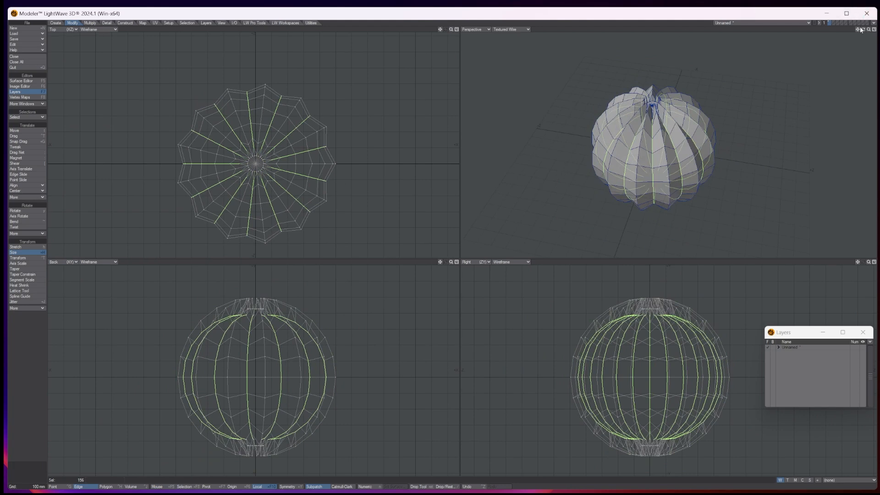
# Scale the selected edge loops further inward to deepen the grooves between the ribs and drop the Size tool.
pyautogui.moveTo(862, 29); pyautogui.dragTo(872, 15)
pyautogui.moveTo(256, 163); pyautogui.dragTo(246, 163)
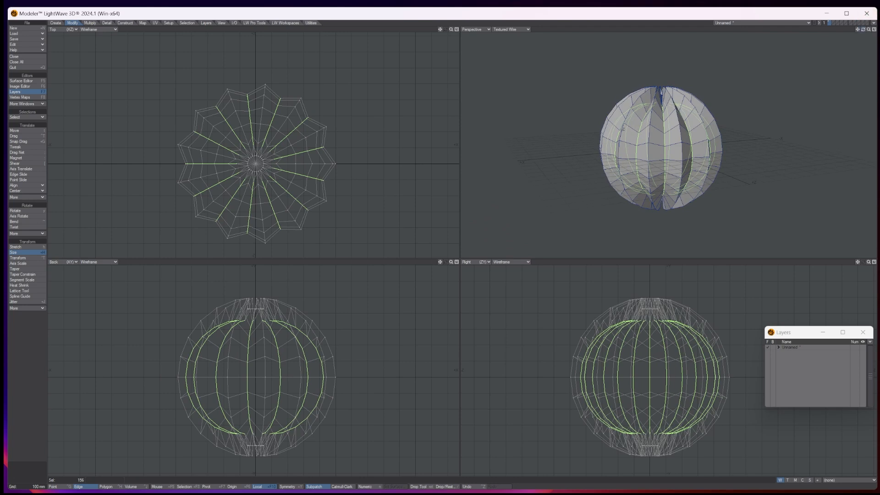
pyautogui.moveTo(863, 29); pyautogui.dragTo(864, 29)
pyautogui.press('Return')
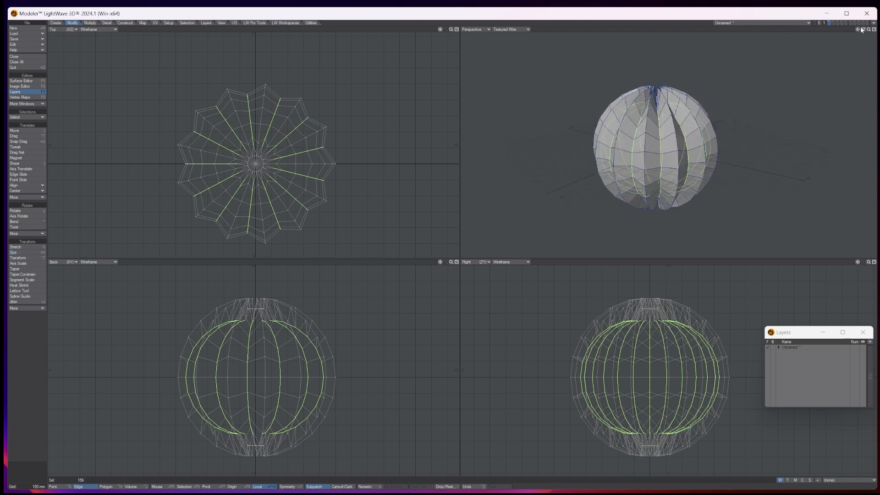
# Clear the edge selection and convert the ribbed mesh to smooth subpatches.
pyautogui.press('/')
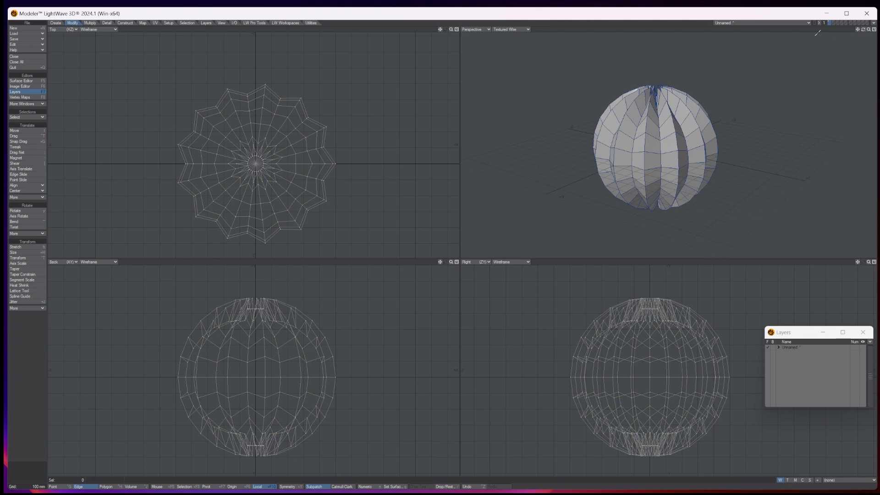
pyautogui.press('Tab')
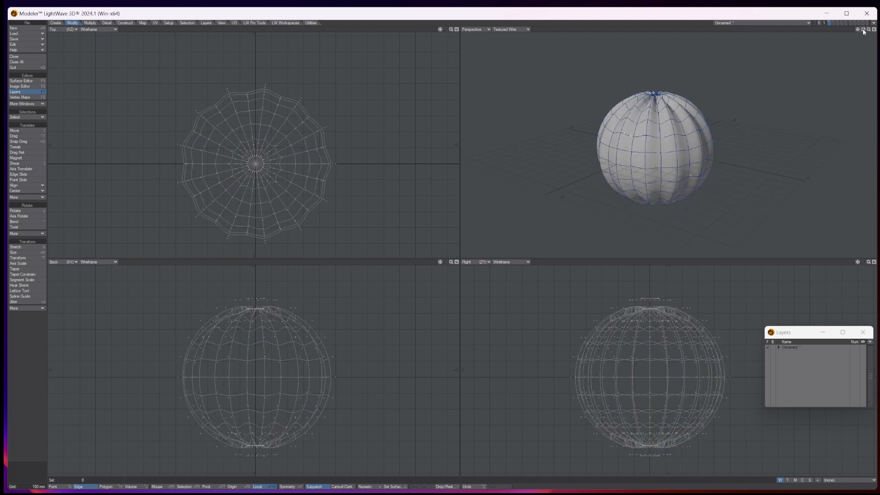
pyautogui.moveTo(863, 29); pyautogui.dragTo(866, 59)
# Select only the points around the top recess, move them down 70 mm, and clear the selection.
pyautogui.hotkey('ctrl', 'g')
pyautogui.moveTo(255, 153)
pyautogui.mouseDown(button='right')
pyautogui.moveTo(246, 159)
pyautogui.moveTo(256, 152)
pyautogui.mouseUp(button='right')
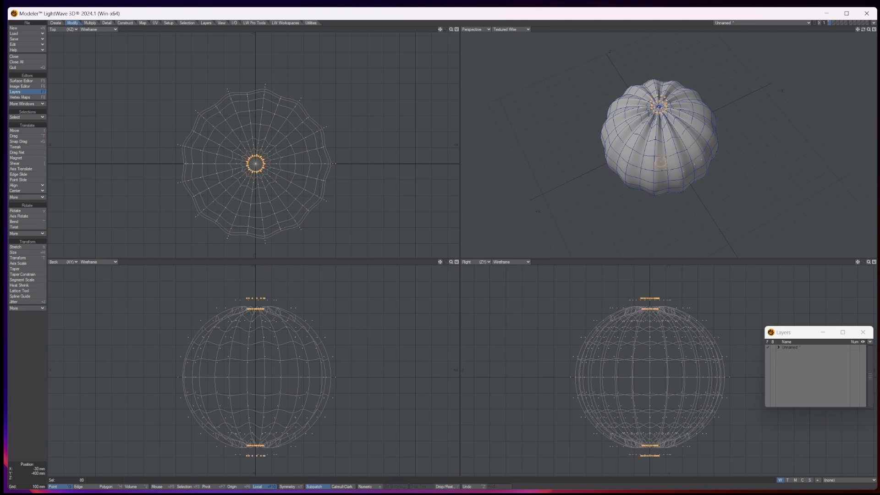
pyautogui.moveTo(271, 439)
pyautogui.mouseDown(button='right')
pyautogui.moveTo(238, 462)
pyautogui.moveTo(236, 428)
pyautogui.mouseUp(button='right')
pyautogui.press('t')
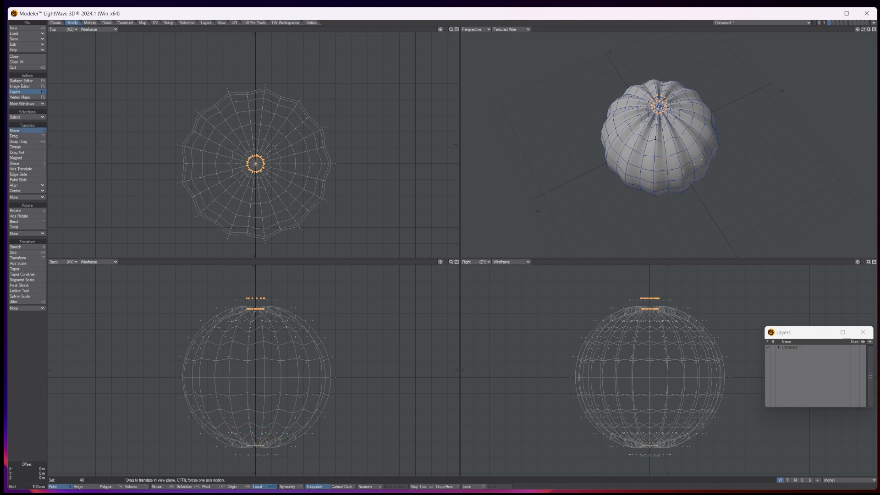
pyautogui.moveTo(656, 316); pyautogui.dragTo(653, 317)
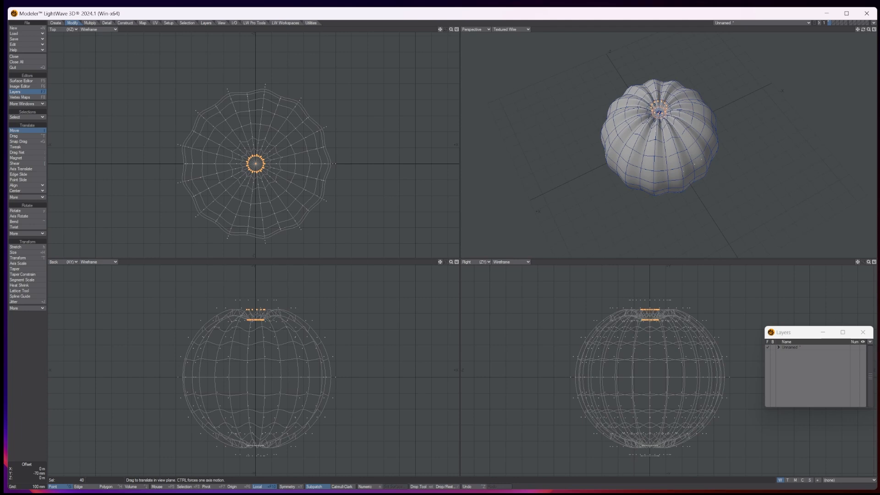
pyautogui.press('/')
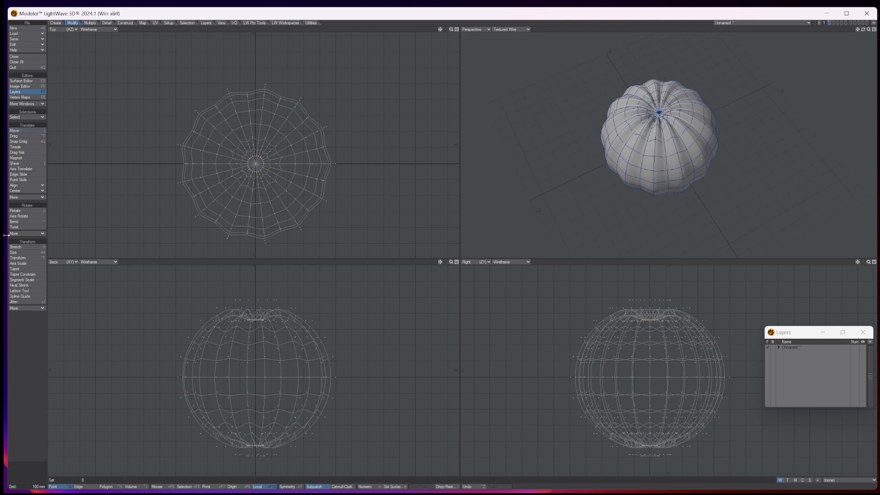
# Squash the whole pumpkin vertically about its centre with the Stretch tool, keeping its width.
pyautogui.click(20, 247)
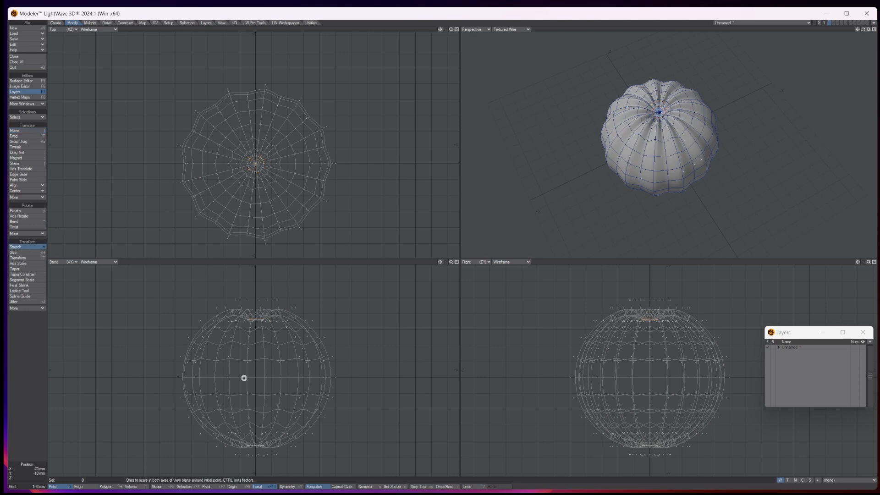
pyautogui.moveTo(257, 375); pyautogui.dragTo(257, 389)
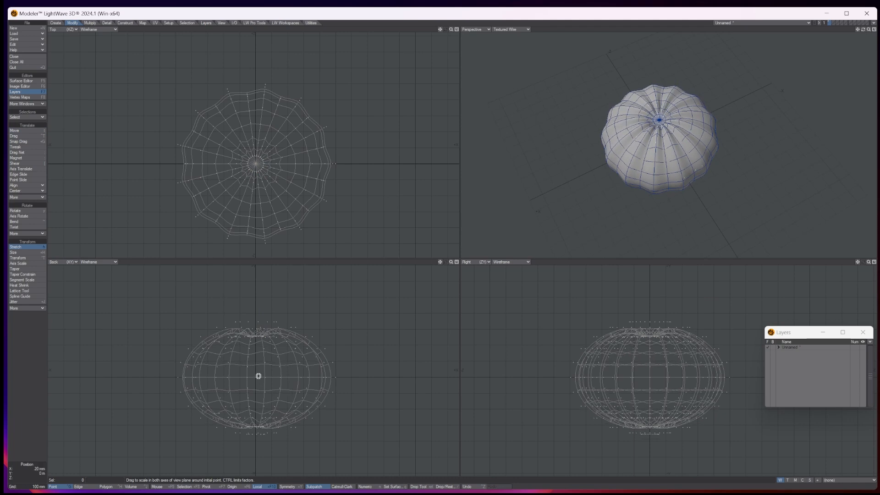
pyautogui.moveTo(863, 30); pyautogui.dragTo(816, 2)
pyautogui.press('Return')
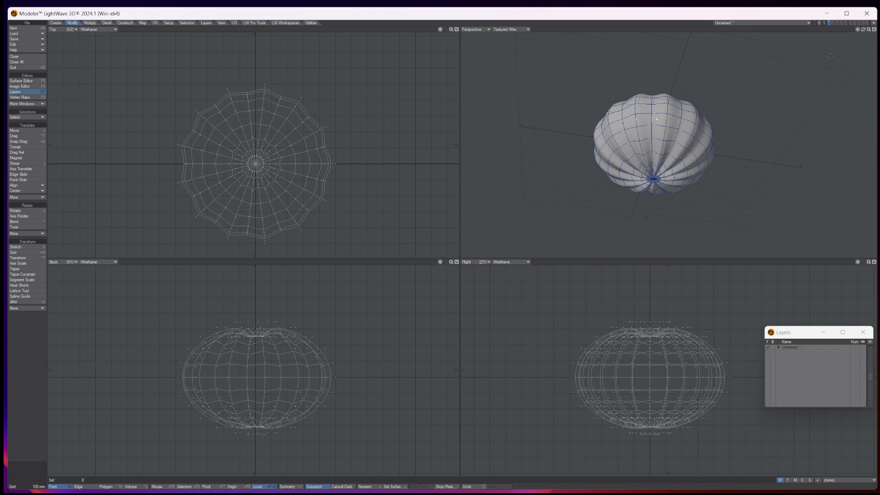
# Select only the polygons around the bottom pole, move them up 30 mm into the body, and clear the selection.
pyautogui.moveTo(867, 29)
pyautogui.mouseDown()
pyautogui.moveTo(860, 0)
pyautogui.moveTo(865, 28)
pyautogui.moveTo(863, 18)
pyautogui.mouseUp()
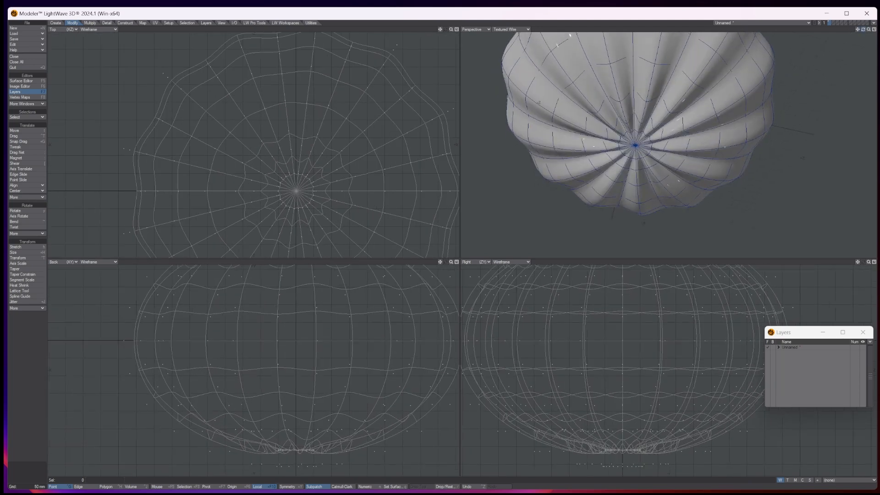
pyautogui.press('space')
pyautogui.press('space')
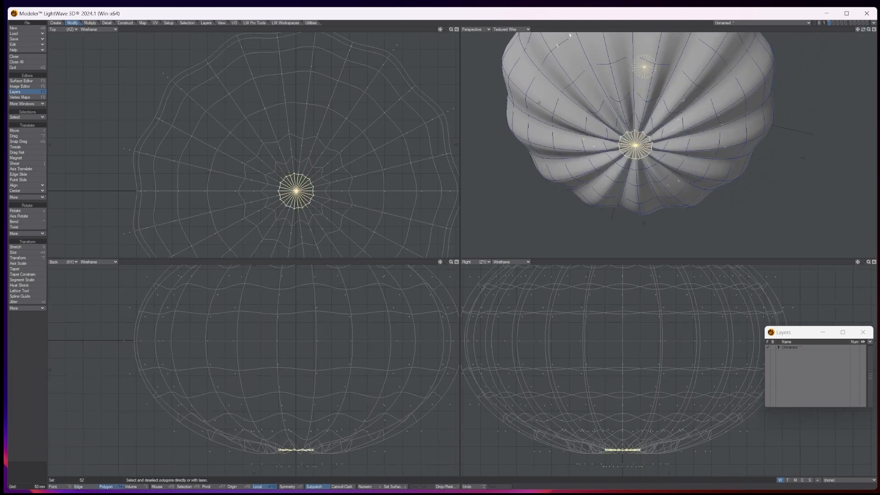
pyautogui.scroll(-4, 408, 296)
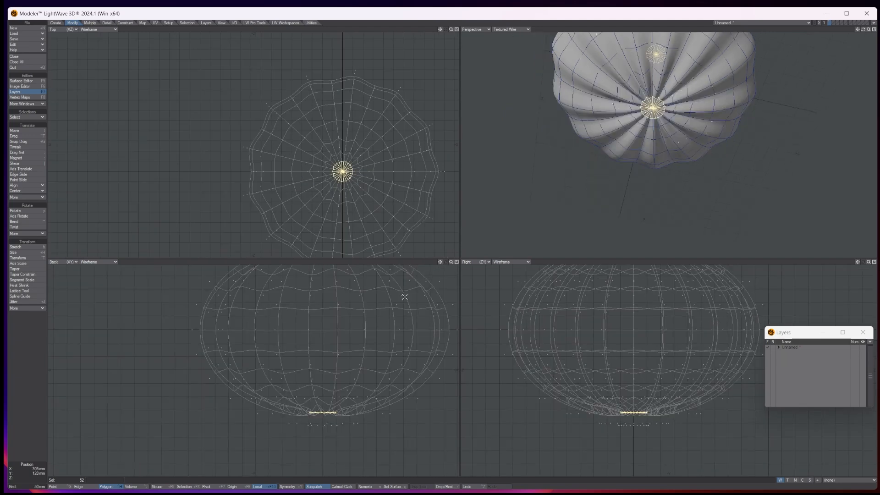
pyautogui.moveTo(315, 274)
pyautogui.keyDown('ctrl'); pyautogui.mouseDown(button='right')
pyautogui.moveTo(394, 293)
pyautogui.moveTo(389, 278)
pyautogui.mouseUp(button='right'); pyautogui.keyUp('ctrl')
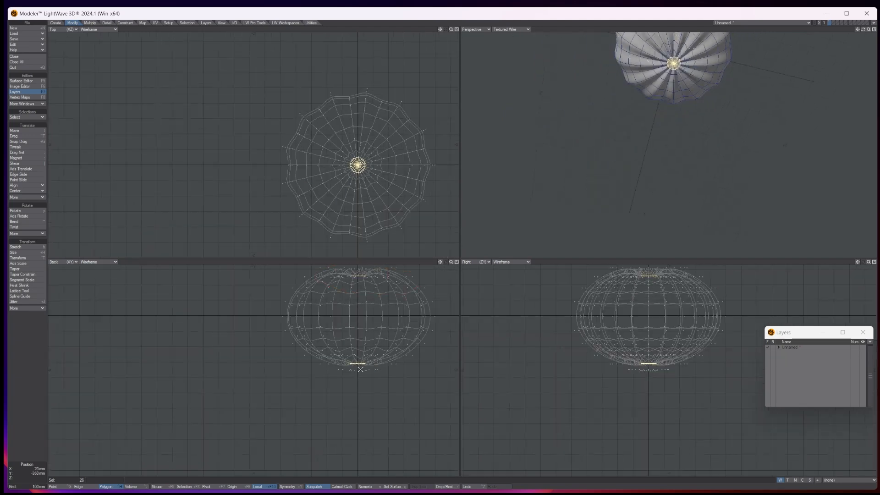
pyautogui.press('t')
pyautogui.moveTo(357, 364); pyautogui.dragTo(358, 359)
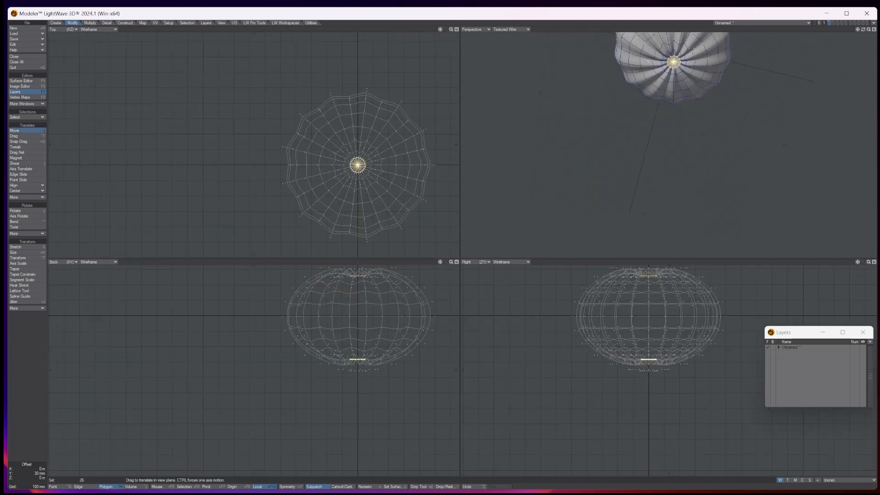
pyautogui.press('space')
pyautogui.press('/')
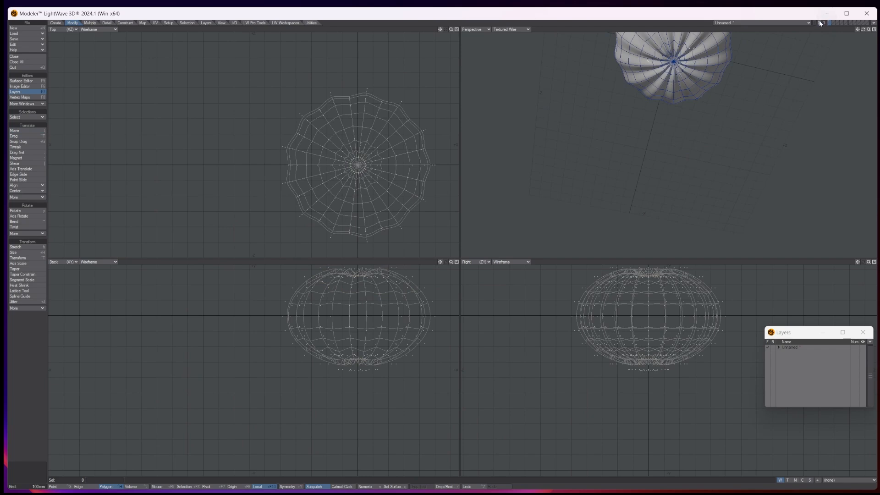
# Select the wedge polygons capping the top recess and merge them into a single round polygon.
pyautogui.press('a')
pyautogui.moveTo(863, 29); pyautogui.dragTo(863, 75)
pyautogui.moveTo(868, 28); pyautogui.dragTo(854, 40)
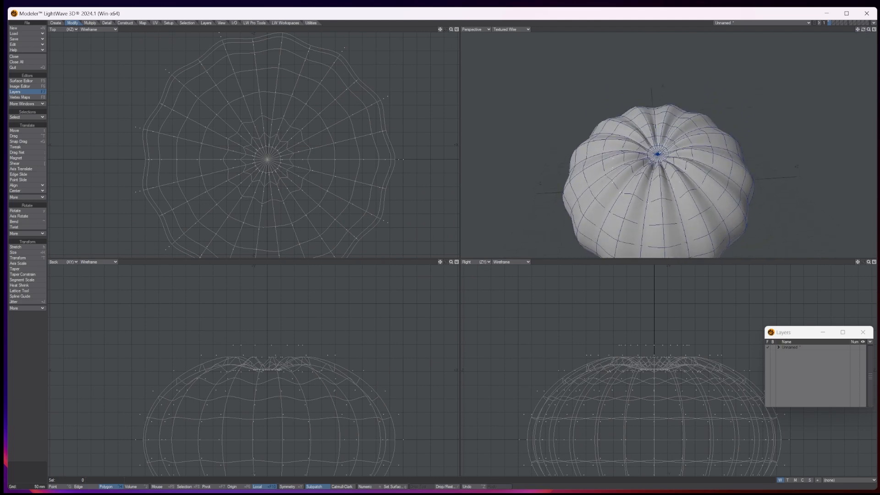
pyautogui.moveTo(265, 149)
pyautogui.mouseDown()
pyautogui.moveTo(257, 158)
pyautogui.moveTo(267, 169)
pyautogui.moveTo(278, 163)
pyautogui.moveTo(269, 148)
pyautogui.mouseUp()
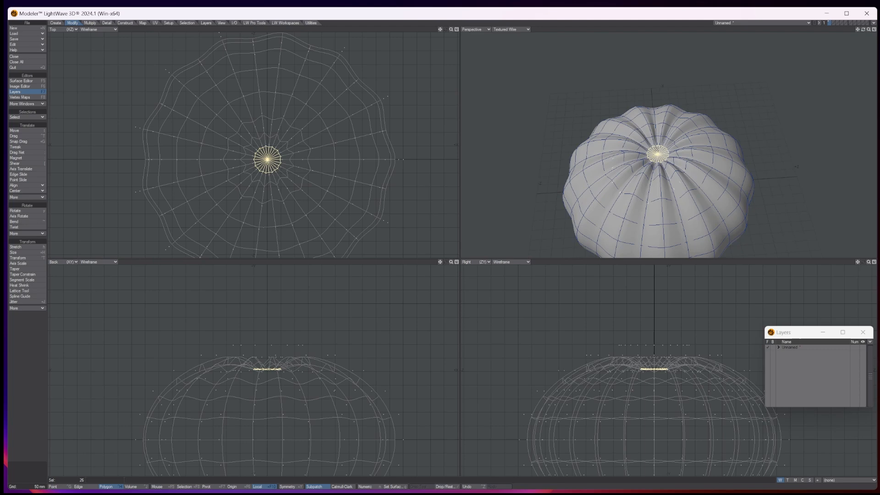
pyautogui.hotkey('shift', 'a')
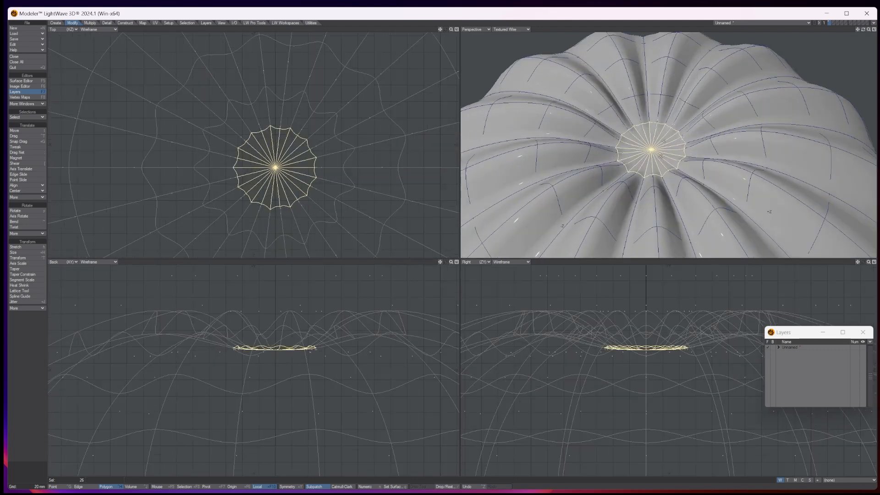
pyautogui.press('a')
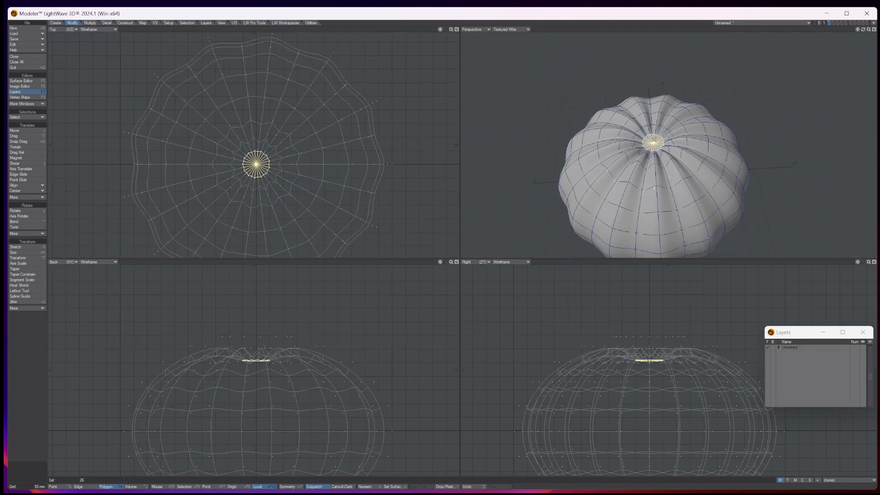
pyautogui.click(104, 22)
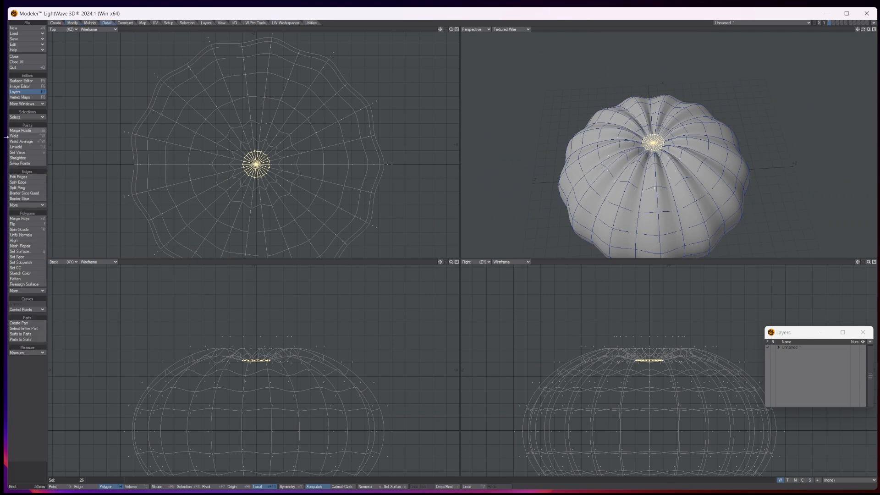
pyautogui.click(20, 219)
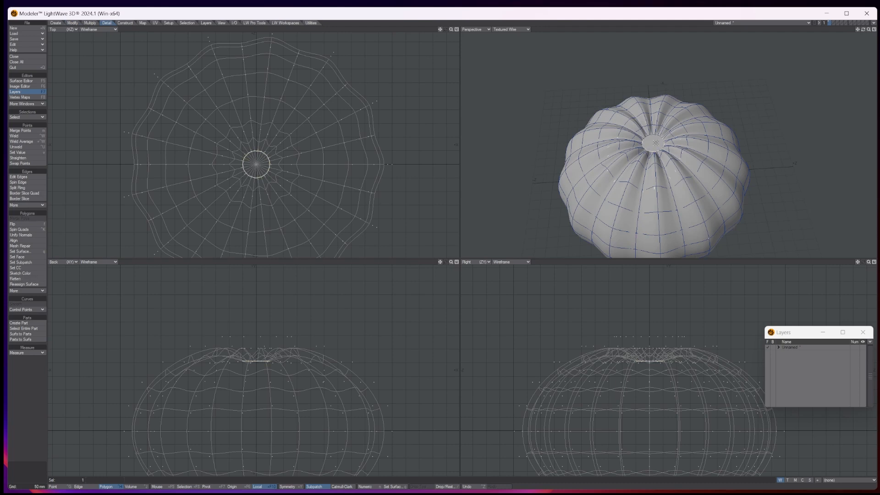
# Cut the merged cap polygon into the empty second layer and display the pumpkin body's layer in the background.
pyautogui.press('Delete')
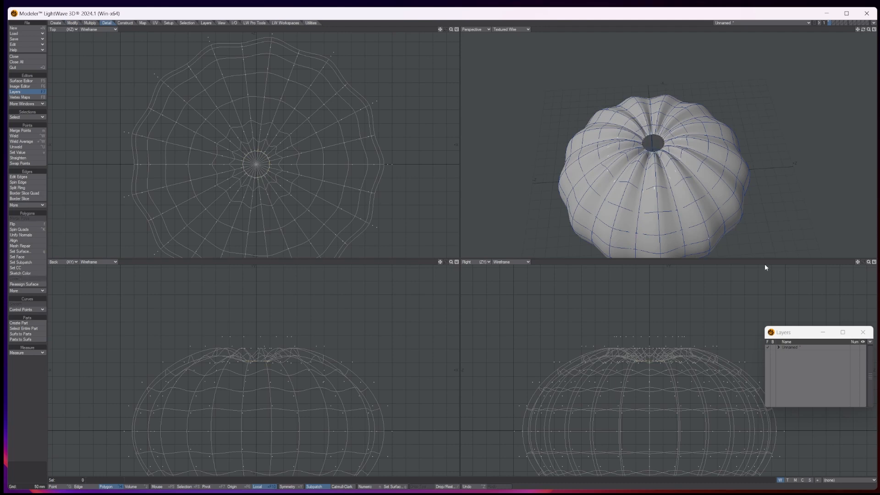
pyautogui.click(778, 348)
pyautogui.click(792, 358)
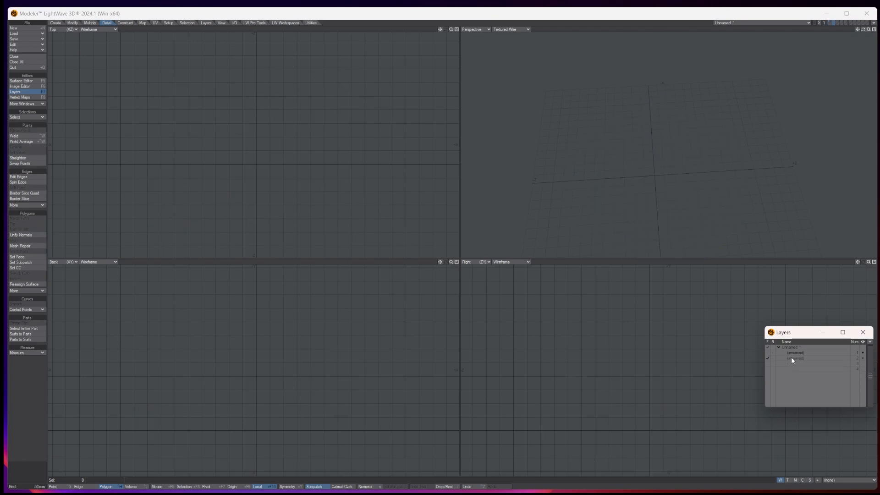
pyautogui.hotkey('ctrl', 'v')
pyautogui.click(773, 353)
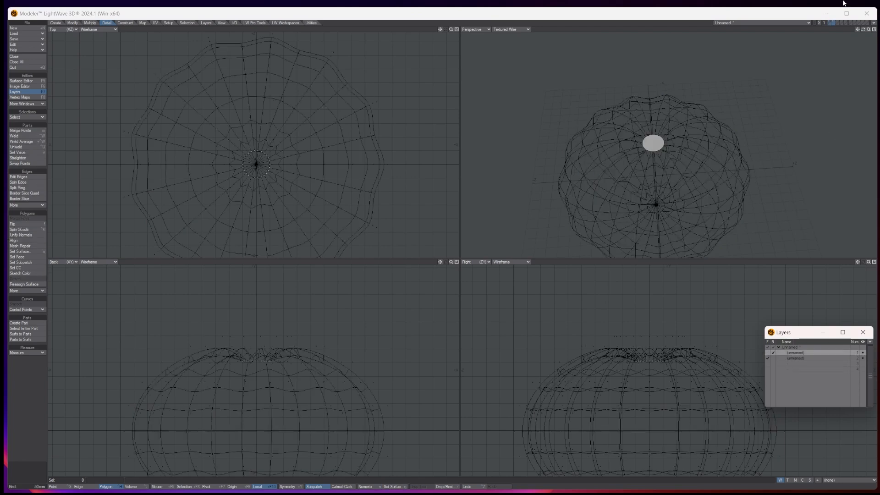
# Extrude the cap polygon with Magic Bevel upward from the recess into a tapered stem that curls over sideways.
pyautogui.moveTo(863, 29); pyautogui.dragTo(863, 55)
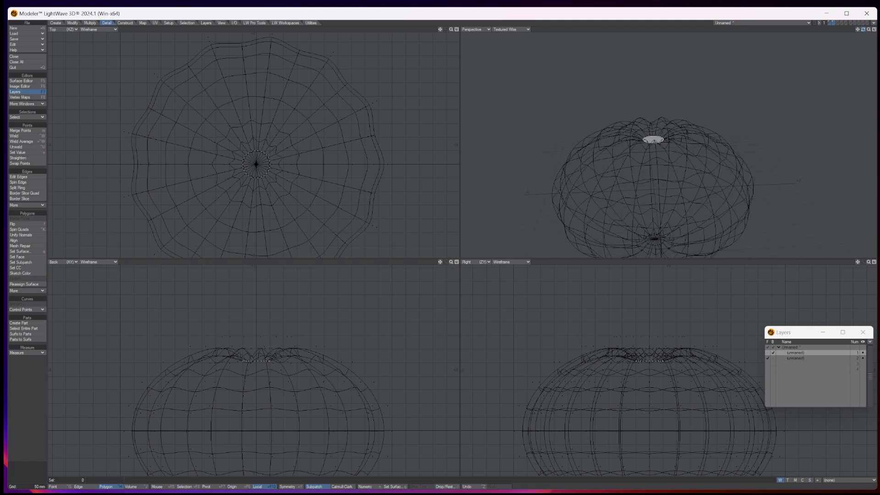
pyautogui.click(90, 23)
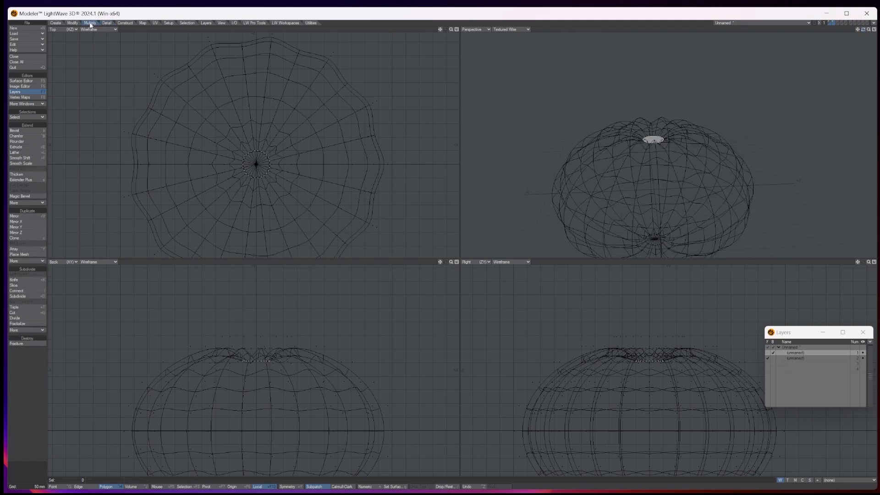
pyautogui.click(28, 196)
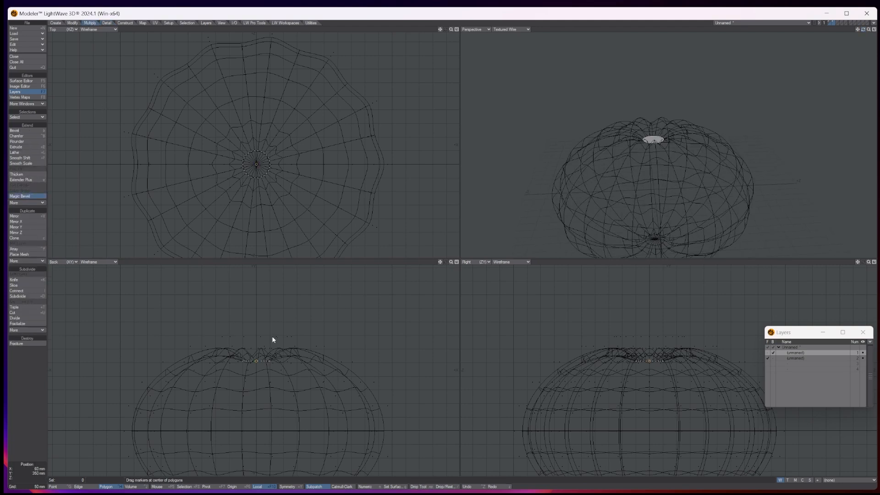
pyautogui.moveTo(257, 364)
pyautogui.mouseDown()
pyautogui.moveTo(262, 326)
pyautogui.moveTo(286, 332)
pyautogui.mouseUp()
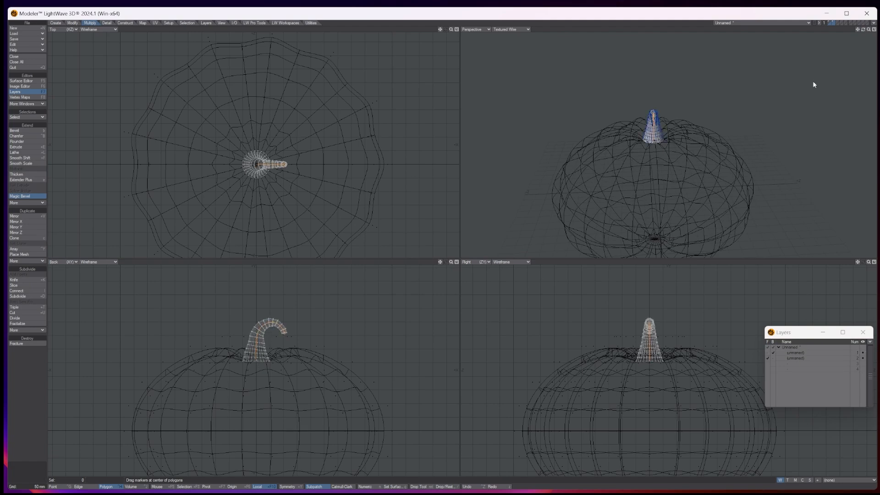
pyautogui.moveTo(863, 29); pyautogui.dragTo(879, 28)
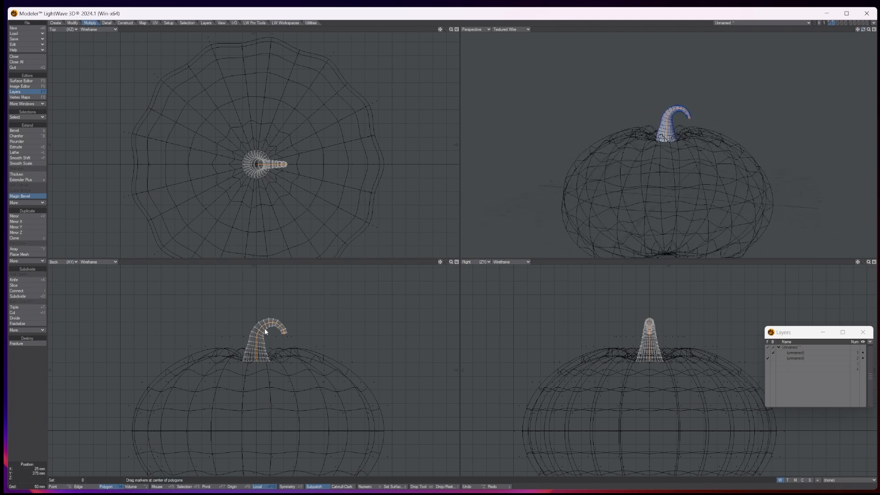
pyautogui.press('n')
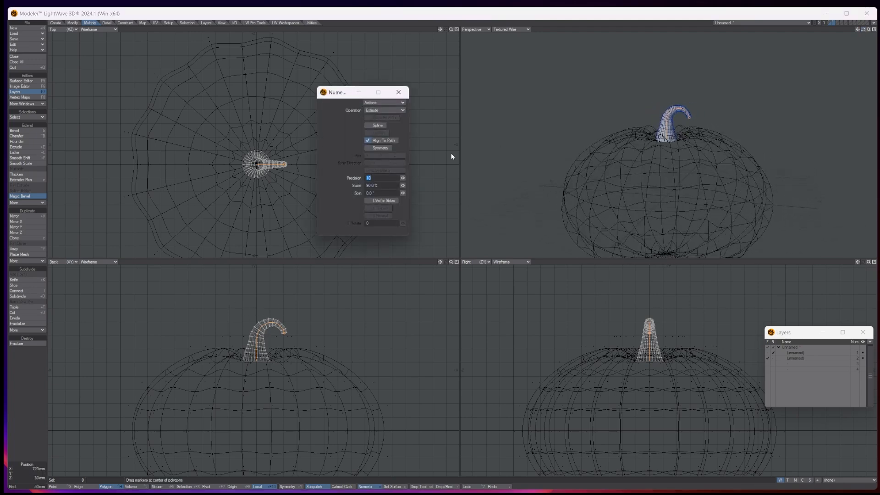
pyautogui.click(398, 92)
pyautogui.press('space')
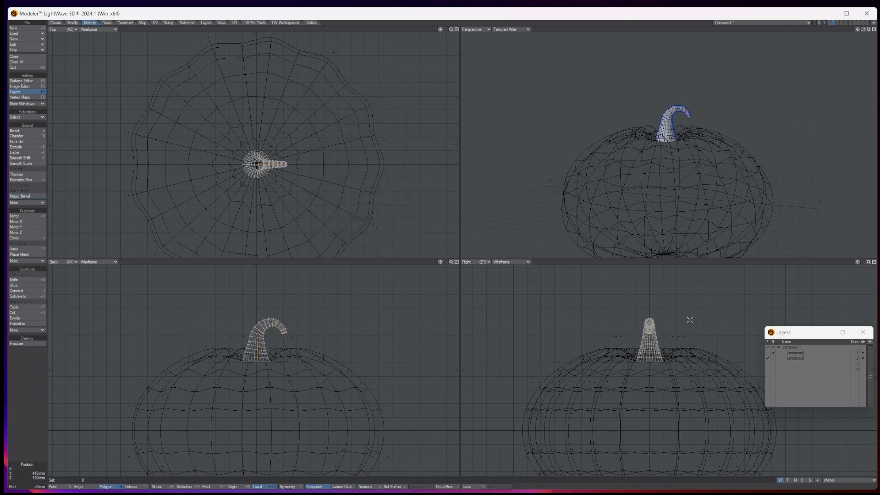
# View the stem layer alone and switch the foreground to the pumpkin body's layer.
pyautogui.click(795, 357)
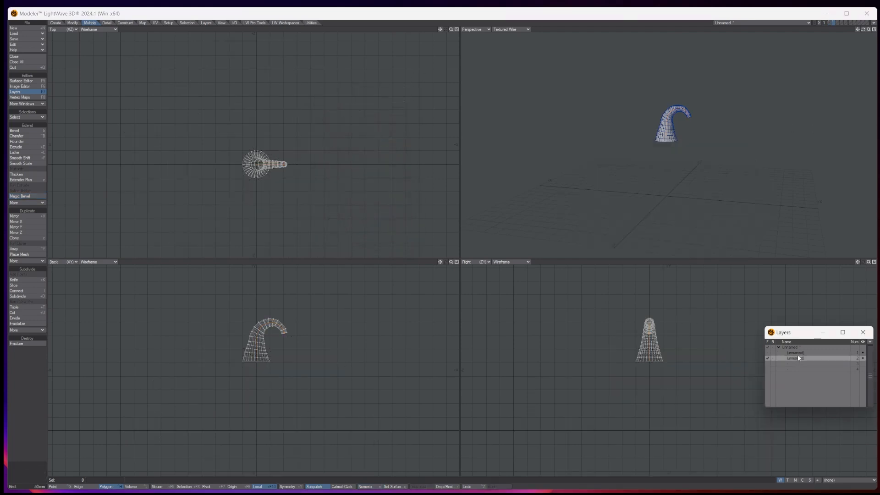
pyautogui.click(798, 352)
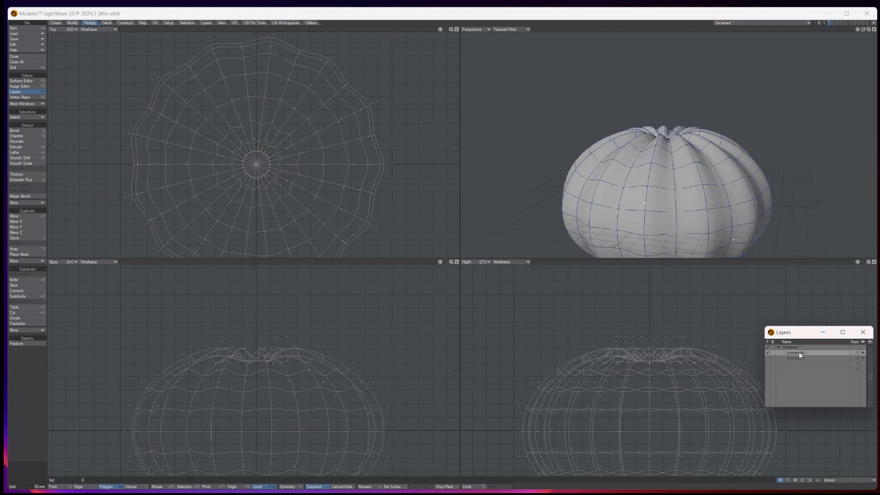
# Paste the stem into the pumpkin body's layer and clear the selection.
pyautogui.hotkey('ctrl', 'v')
pyautogui.press('/')
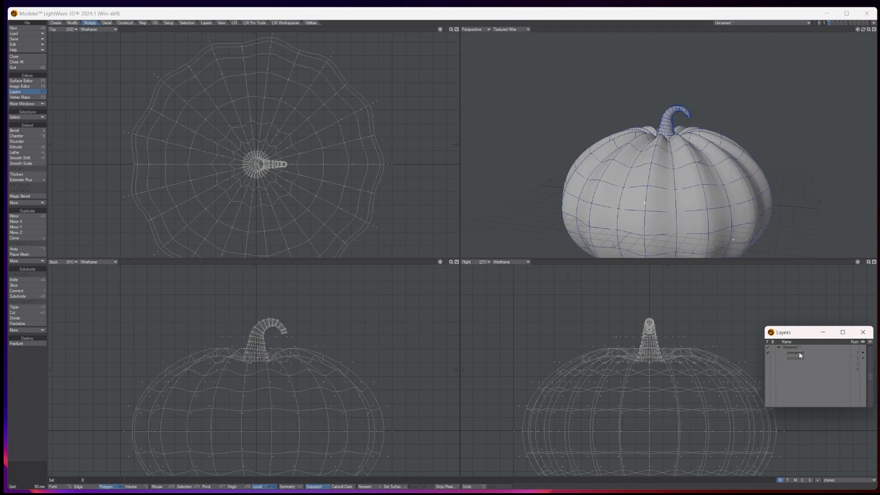
pyautogui.press('a')
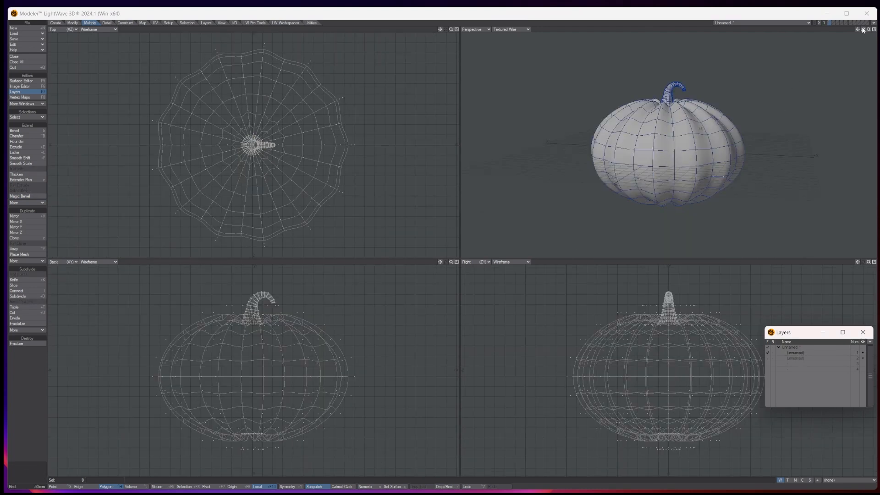
pyautogui.moveTo(863, 30); pyautogui.dragTo(820, 33)
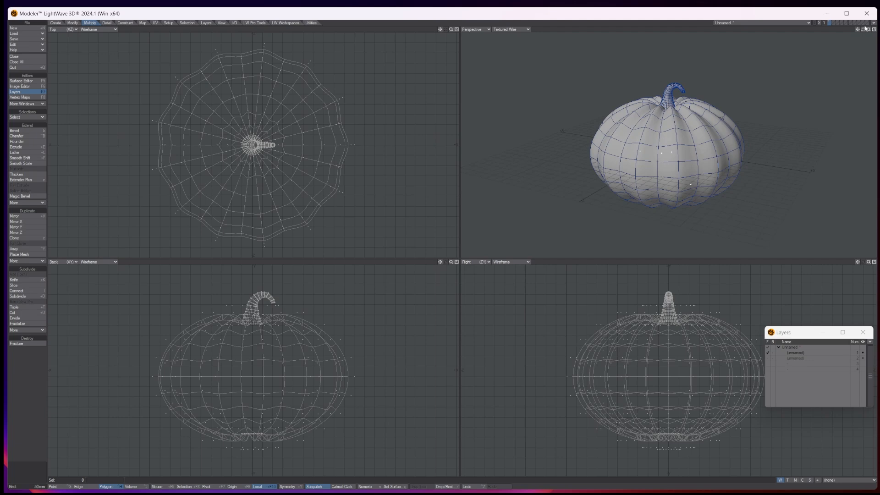
pyautogui.moveTo(869, 31); pyautogui.dragTo(863, 37)
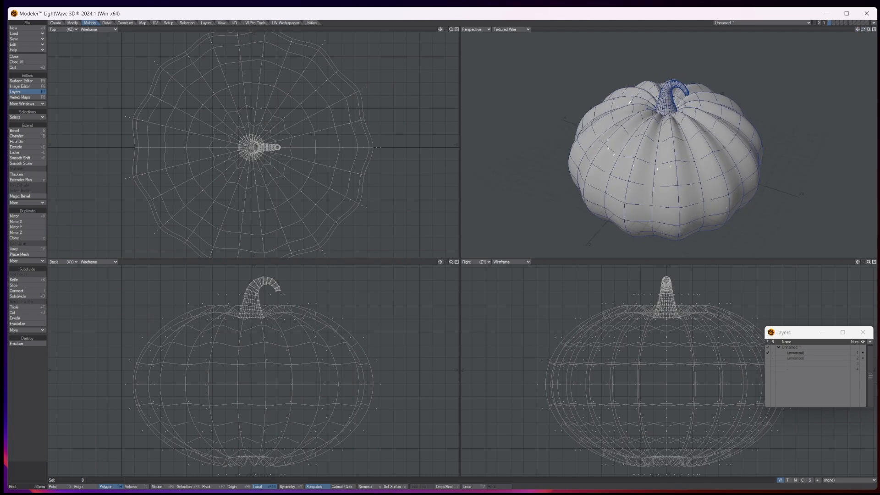
# Select all connected stem polygons, and invert the selection so that only the pumpkin body is selected.
pyautogui.click(668, 103)
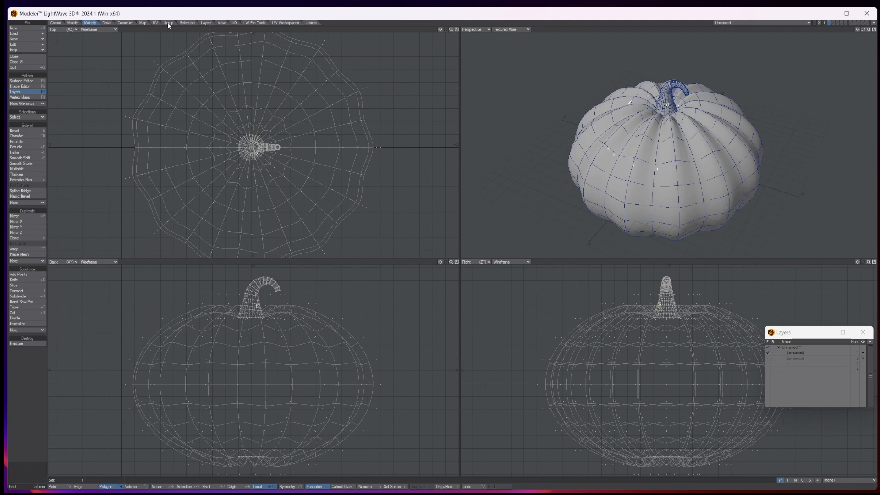
pyautogui.click(186, 23)
pyautogui.click(34, 130)
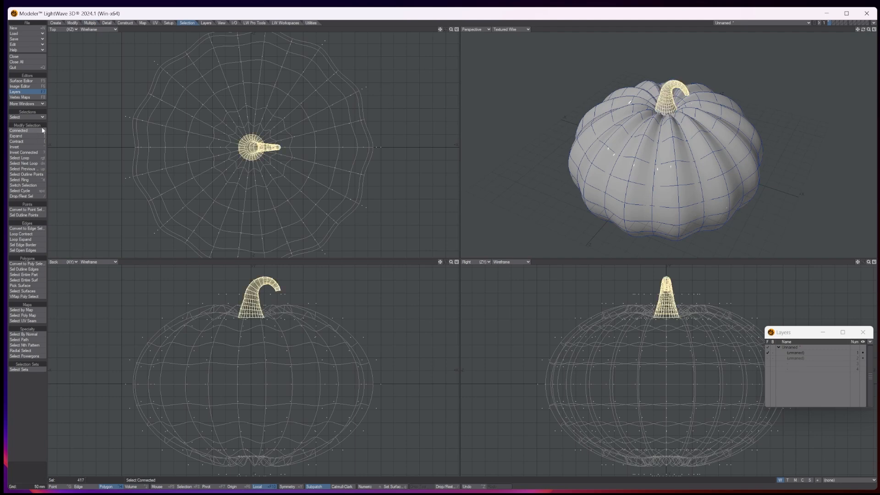
pyautogui.click(24, 116)
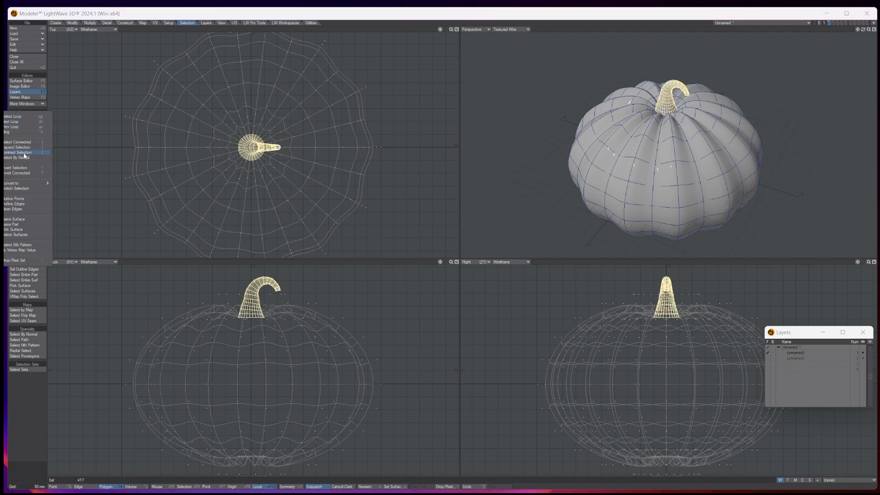
pyautogui.click(22, 166)
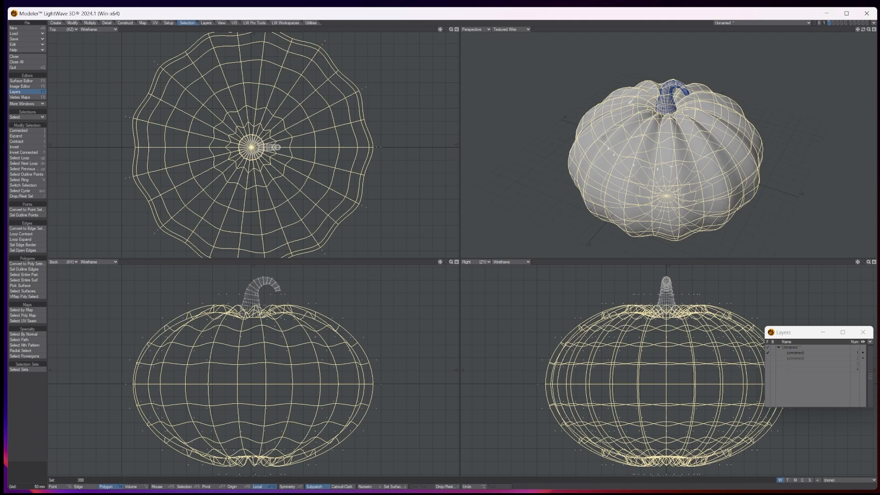
# Give the selected pumpkin body an outward wall thickness with the Thicken tool and clear the selection.
pyautogui.click(91, 24)
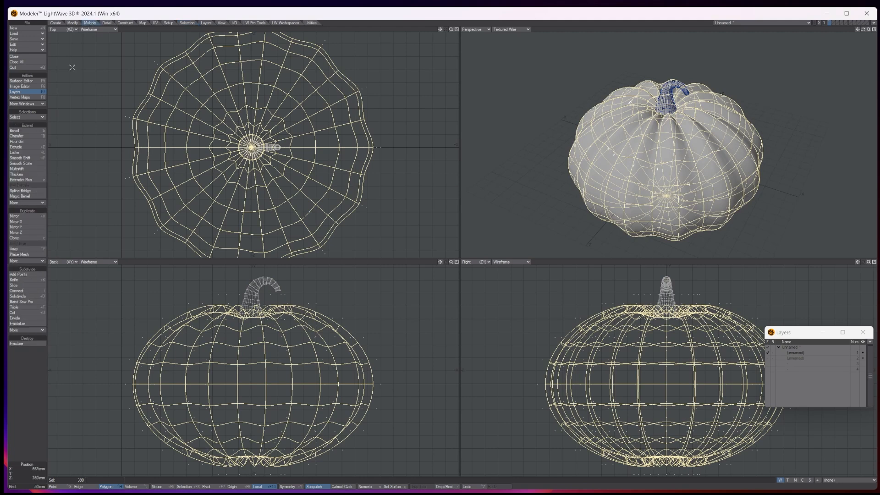
pyautogui.click(17, 174)
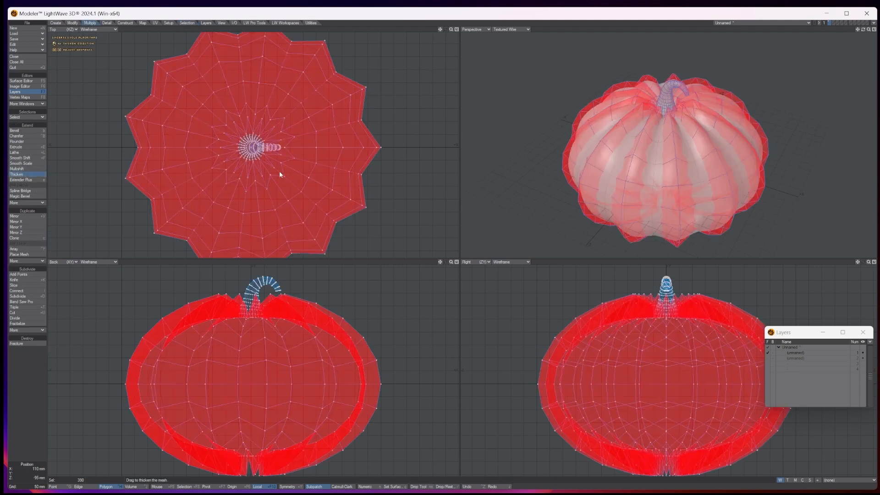
pyautogui.moveTo(279, 172); pyautogui.dragTo(287, 172)
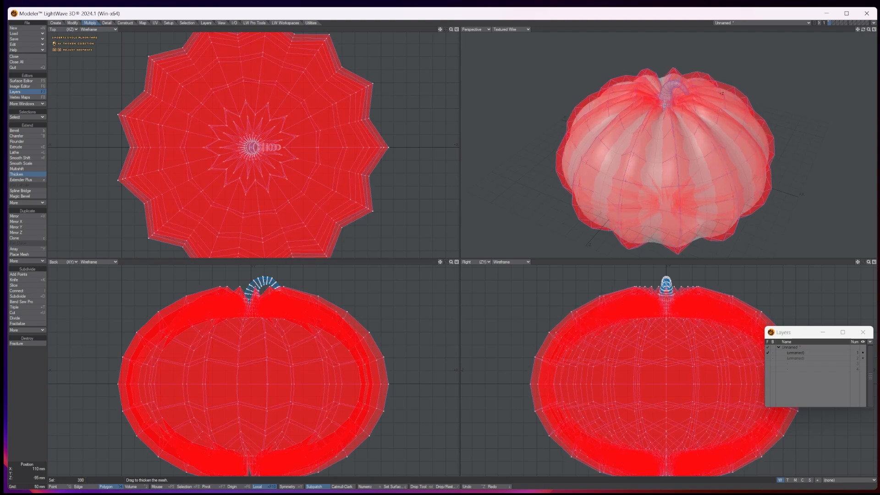
pyautogui.press('space')
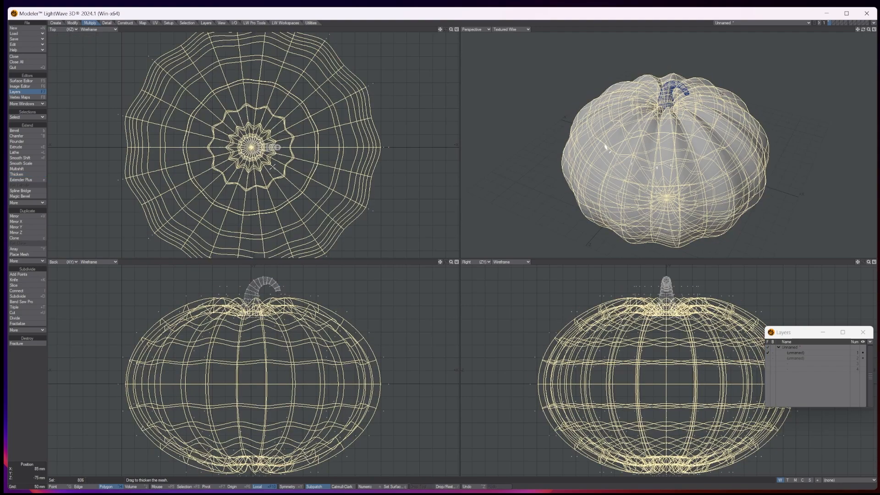
pyautogui.moveTo(863, 30); pyautogui.dragTo(864, 31)
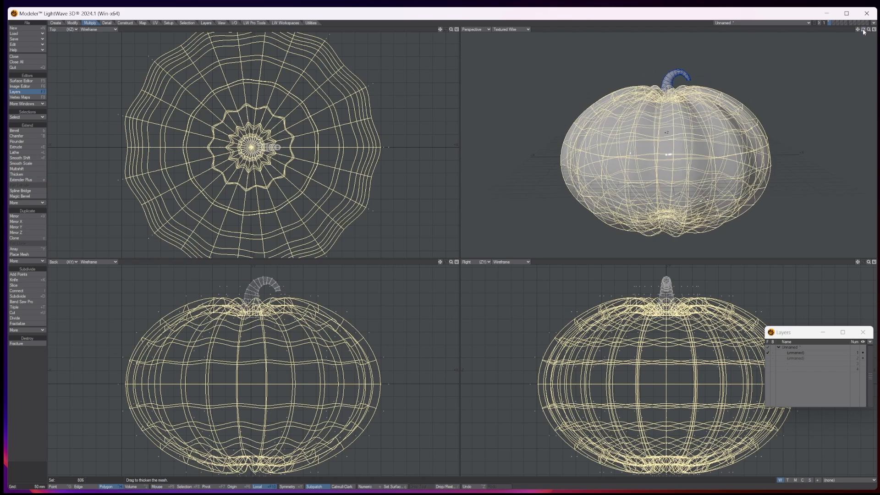
pyautogui.press('/')
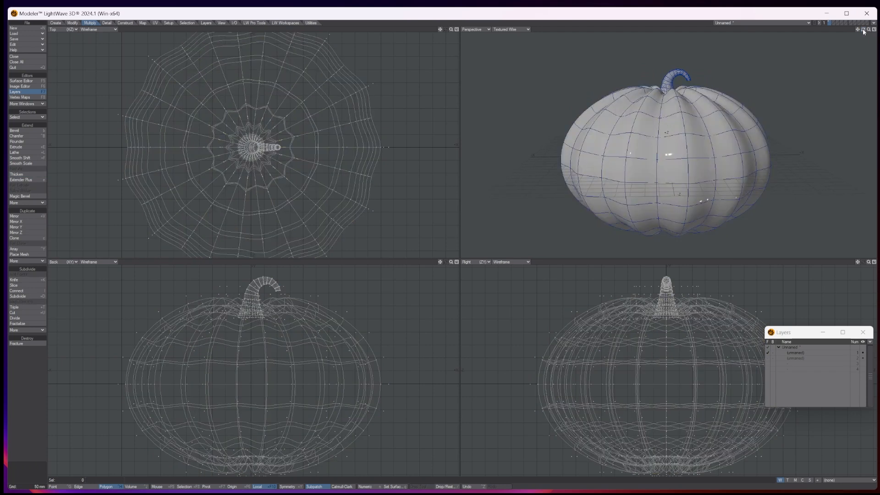
# Freeze the subpatches of the pumpkin body and stem into regular polygons.
pyautogui.press('space')
pyautogui.press('space')
pyautogui.press('space')
pyautogui.click(125, 23)
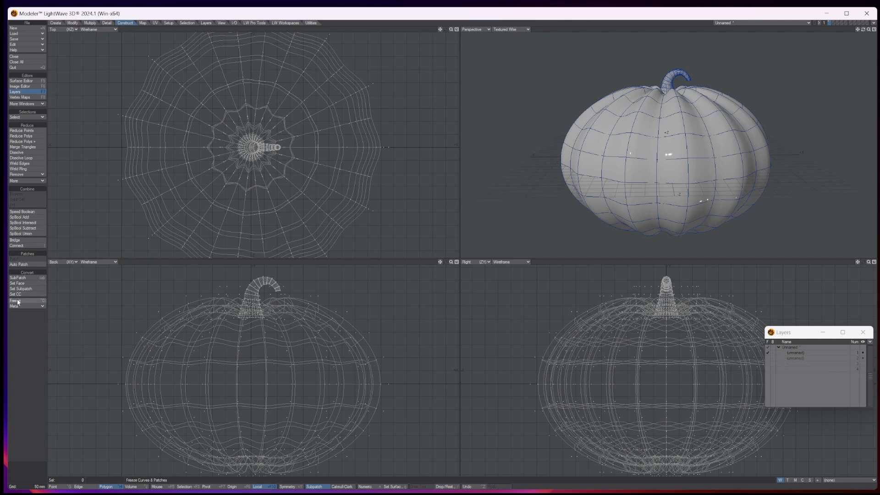
pyautogui.click(19, 301)
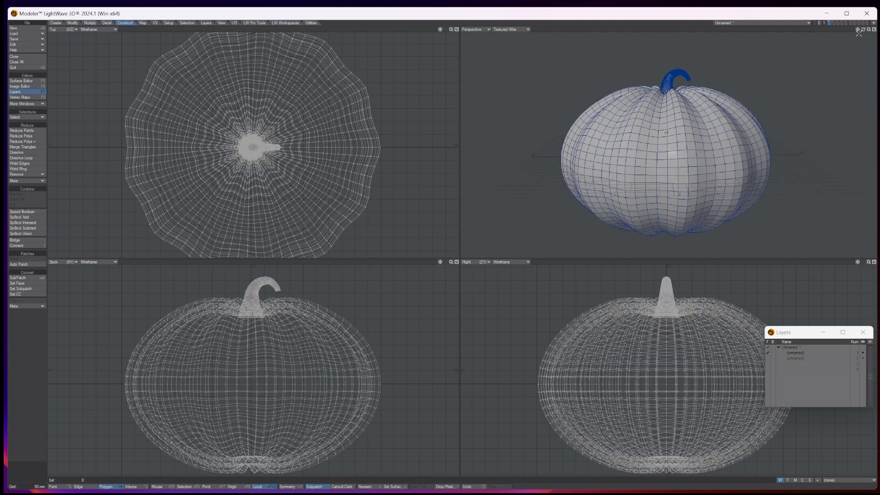
pyautogui.moveTo(863, 29)
pyautogui.mouseDown()
pyautogui.moveTo(863, 48)
pyautogui.moveTo(838, 38)
pyautogui.moveTo(859, 37)
pyautogui.moveTo(864, 28)
pyautogui.mouseUp()
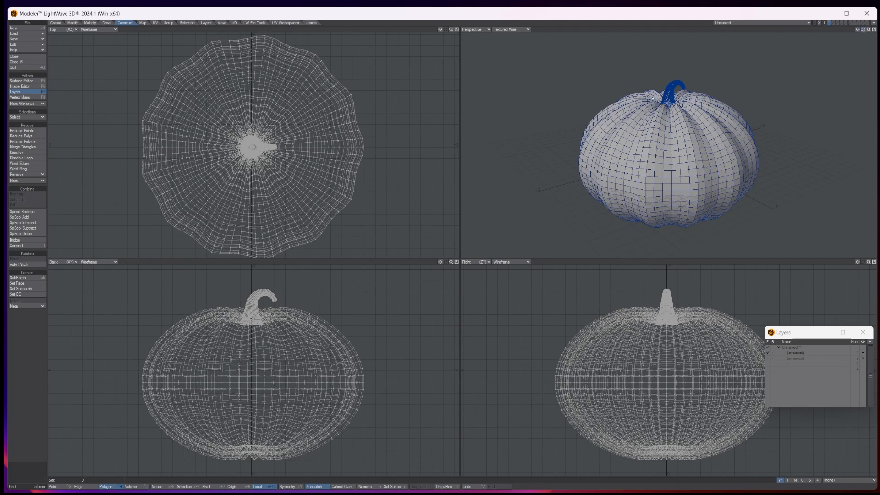
pyautogui.moveTo(863, 29); pyautogui.dragTo(865, 30)
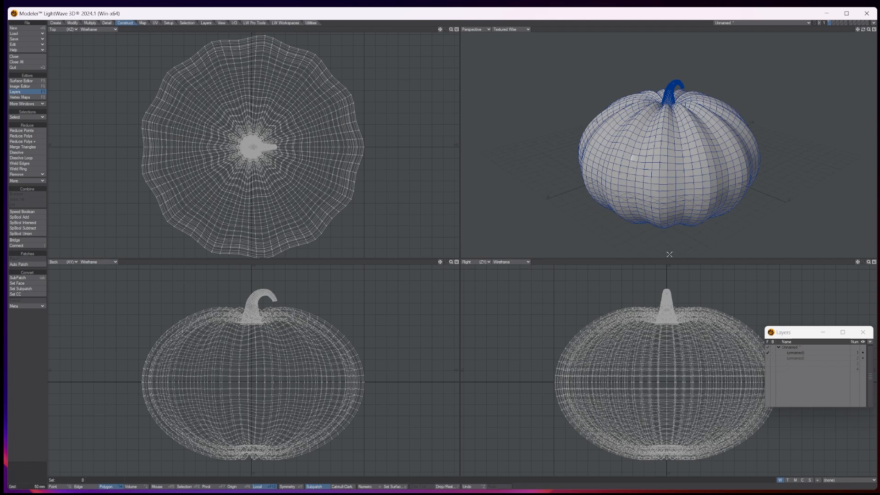
# With the empty second layer active over the pumpkin background, set the EPS loader to Fine division, Closed Polygons and Auto AxisDrill.
pyautogui.click(798, 358)
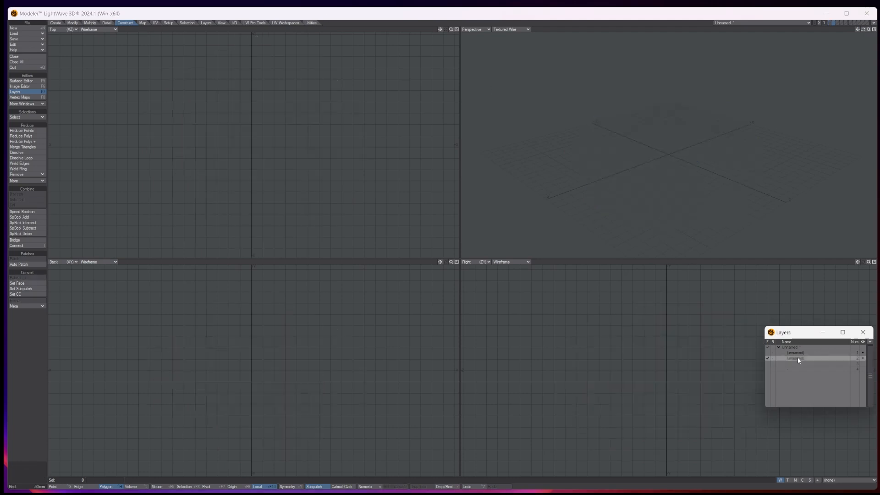
pyautogui.click(773, 353)
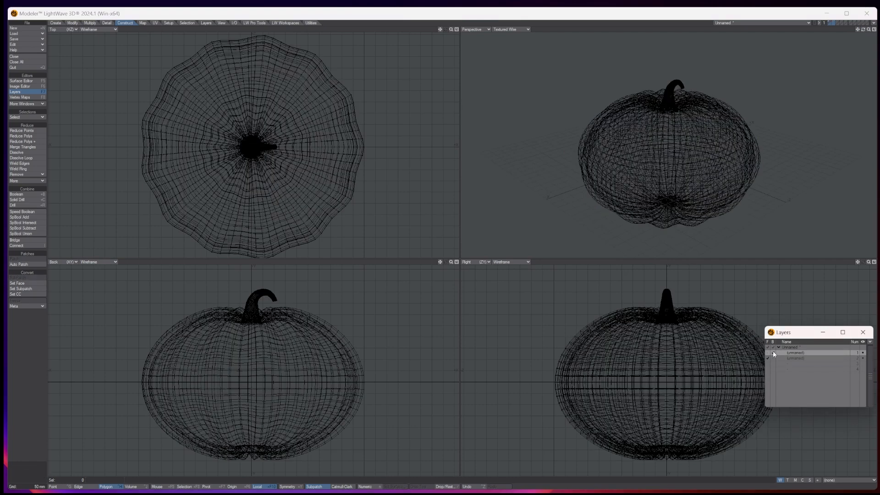
pyautogui.click(234, 23)
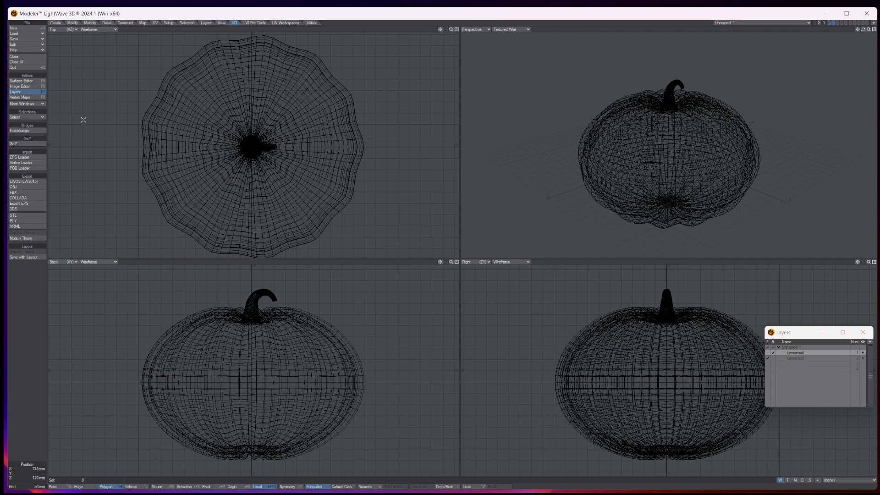
pyautogui.click(43, 157)
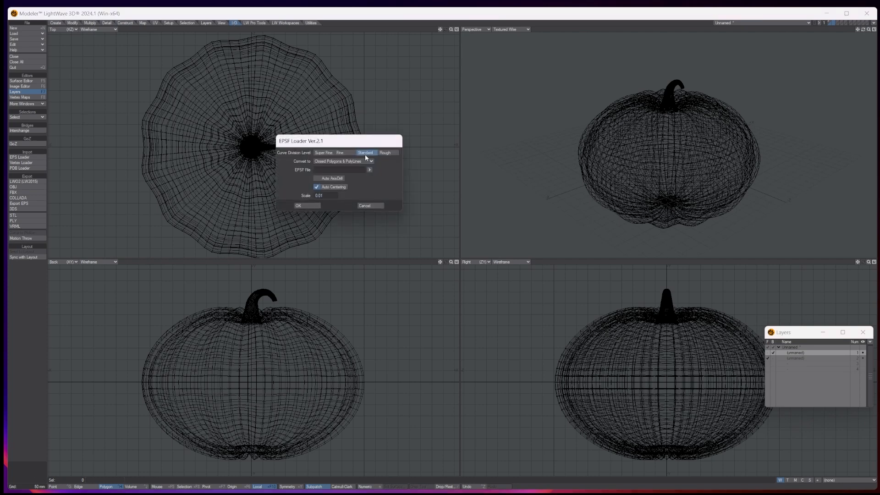
pyautogui.click(351, 152)
pyautogui.click(345, 161)
pyautogui.click(346, 166)
# Import the Face1 EPS file from the Images folder of the Pumpking Tutorial project.
pyautogui.click(369, 170)
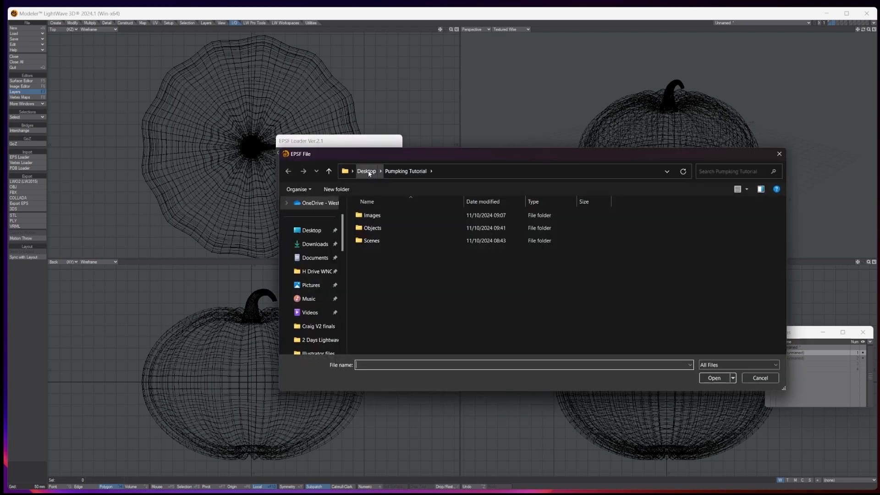
pyautogui.doubleClick(384, 215)
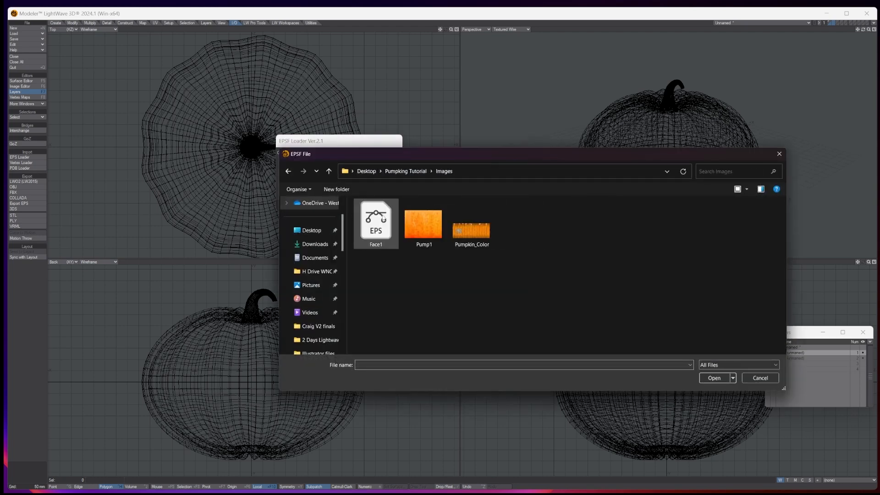
pyautogui.click(383, 220)
pyautogui.click(715, 378)
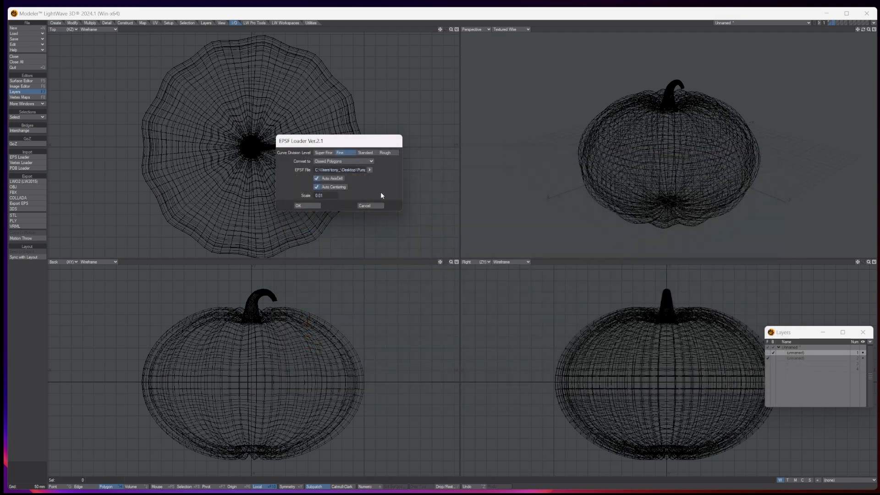
pyautogui.click(307, 205)
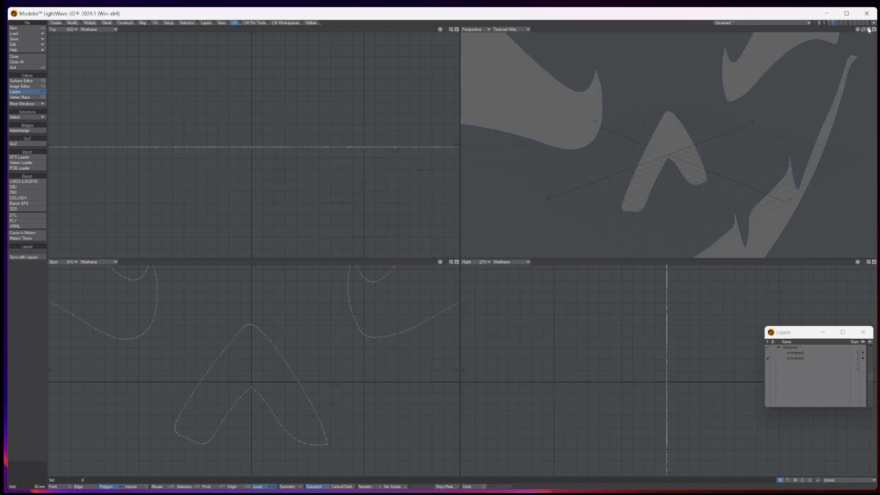
# Display the pumpkin's layer behind the face and shrink the face around the mouse position with Size until it fits within the pumpkin's silhouette.
pyautogui.moveTo(868, 29); pyautogui.dragTo(825, 29)
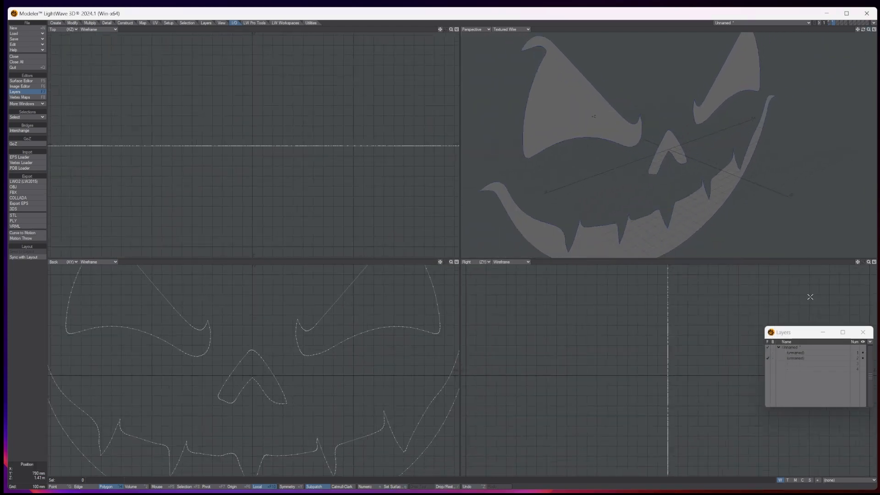
pyautogui.click(772, 352)
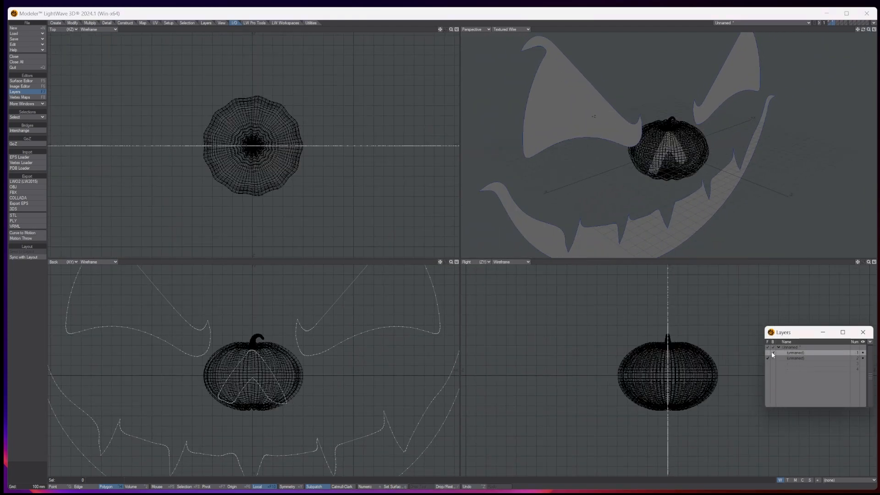
pyautogui.click(72, 23)
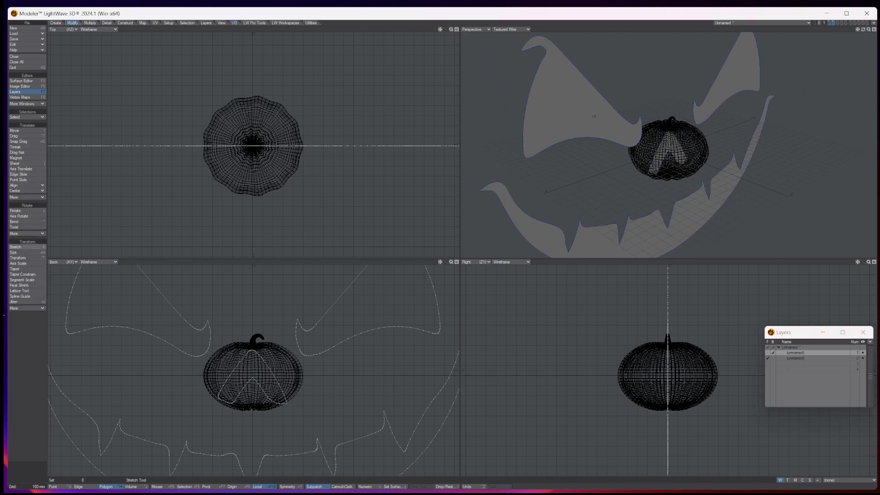
pyautogui.click(20, 253)
pyautogui.moveTo(252, 375); pyautogui.dragTo(190, 375)
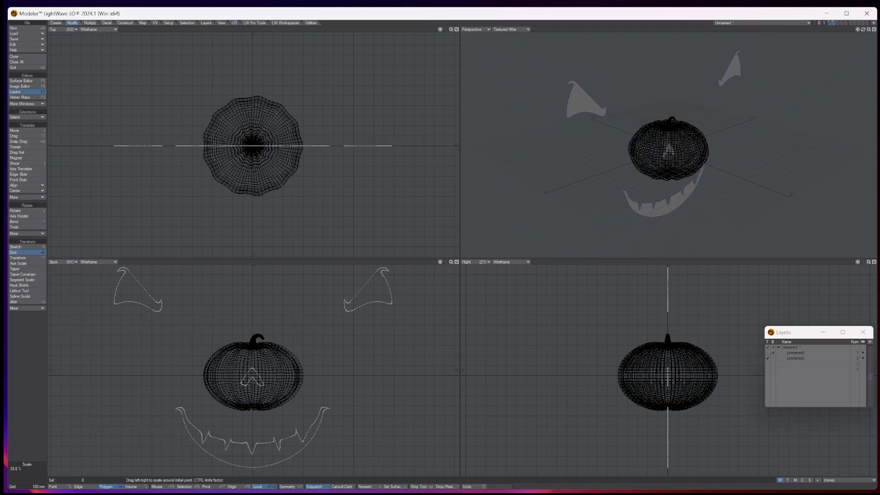
pyautogui.hotkey('ctrl', 'z')
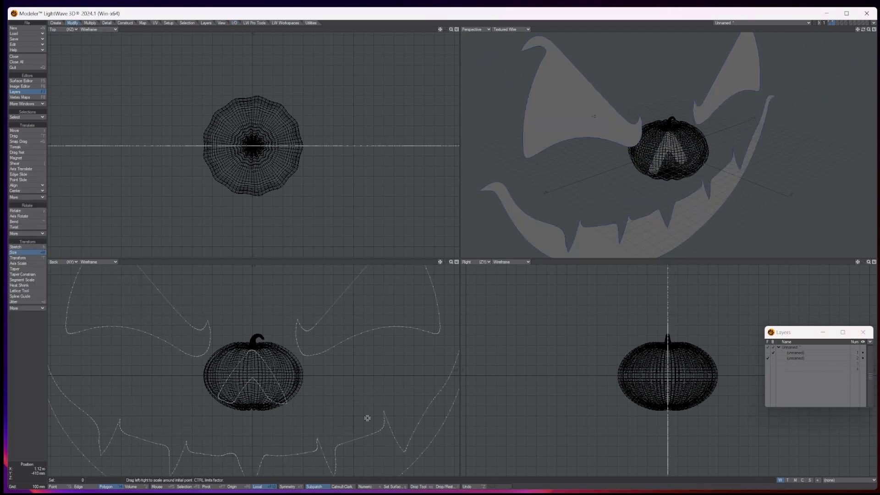
pyautogui.click(174, 487)
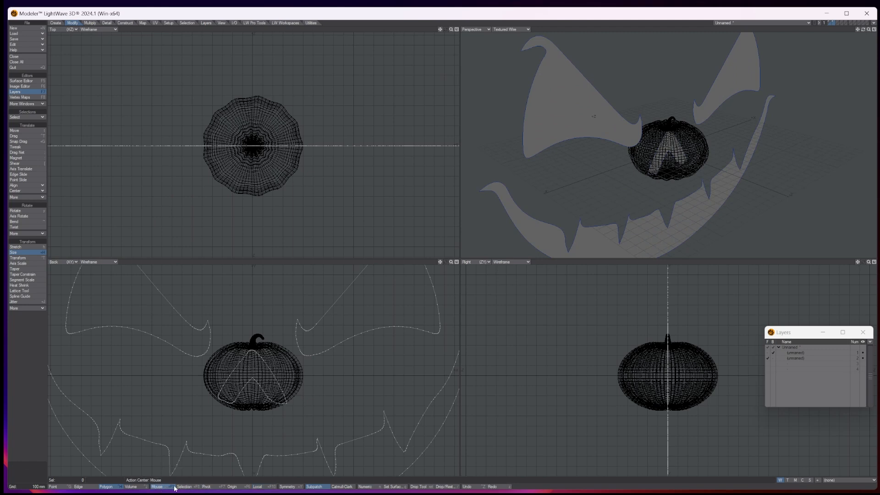
pyautogui.moveTo(241, 379); pyautogui.dragTo(196, 380)
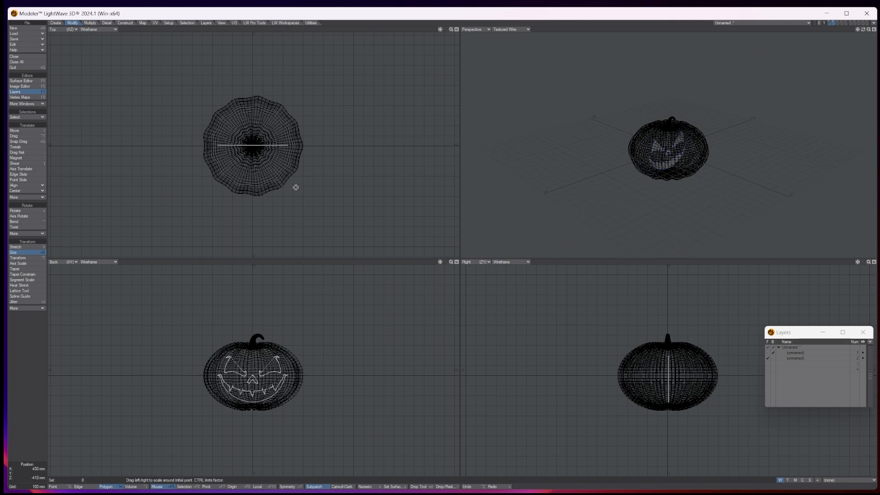
# Move the flat face shapes along the Z axis until they sit just in front of the pumpkin.
pyautogui.press('t')
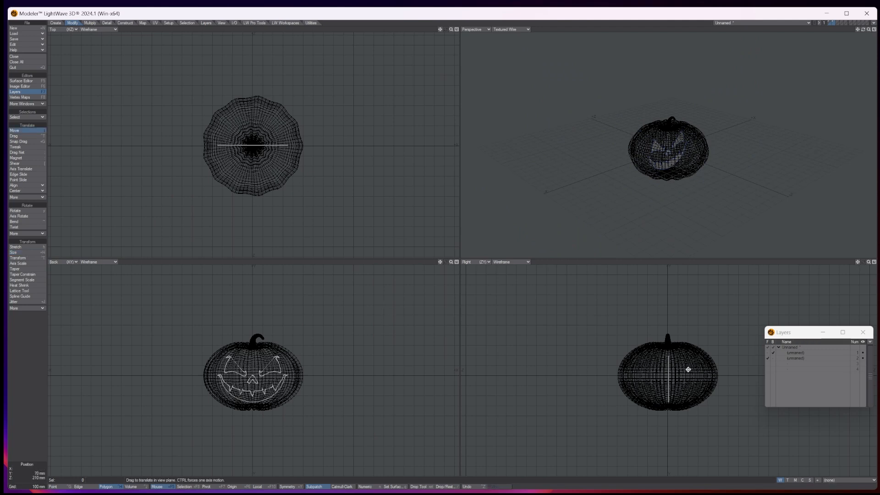
pyautogui.moveTo(687, 368); pyautogui.dragTo(626, 370)
pyautogui.moveTo(863, 29); pyautogui.dragTo(862, 28)
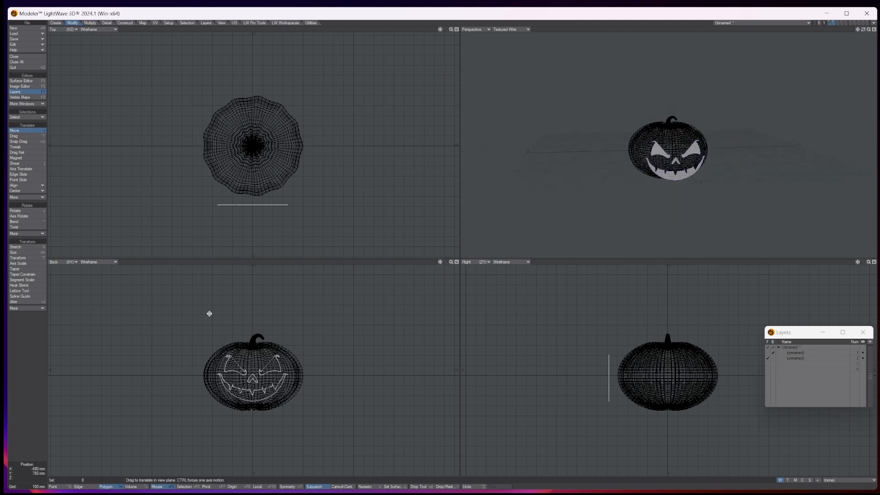
# Shrink the face slightly around its centre with Size and thicken it backward so it cuts through the pumpkin's front wall.
pyautogui.hotkey('shift', 'h')
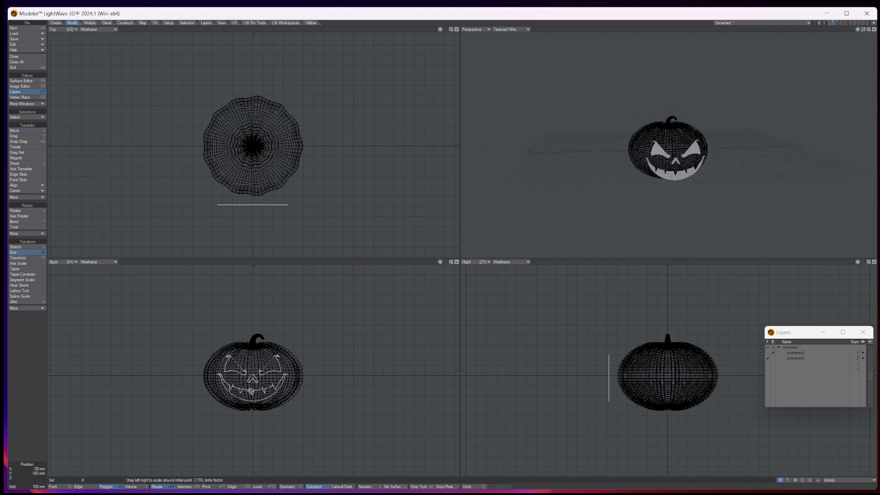
pyautogui.moveTo(261, 380); pyautogui.dragTo(255, 381)
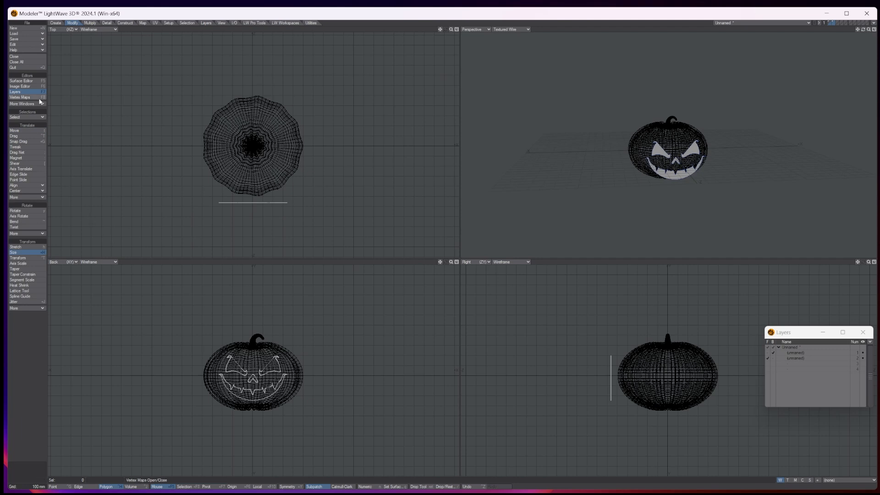
pyautogui.click(91, 23)
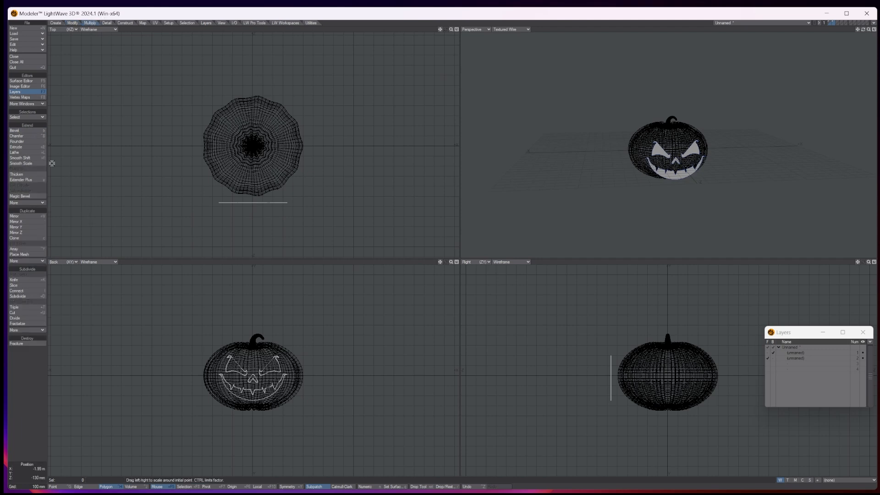
pyautogui.click(19, 174)
pyautogui.moveTo(253, 209); pyautogui.dragTo(210, 163)
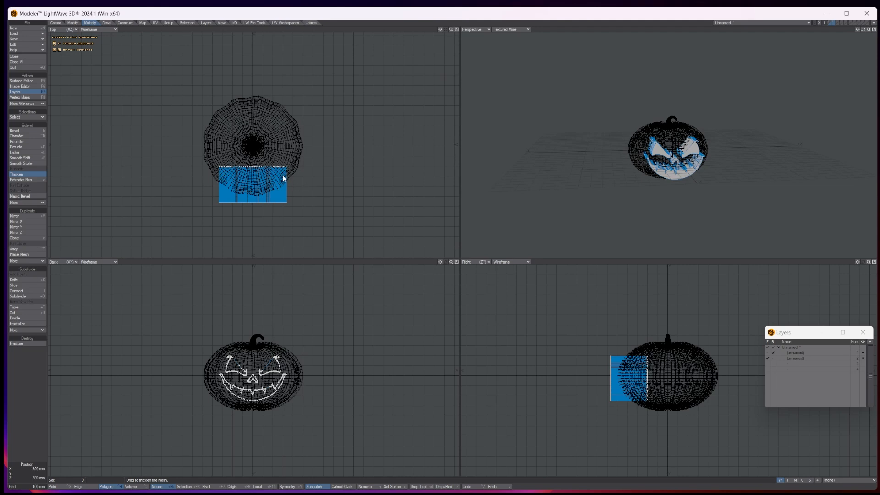
pyautogui.press('Return')
# Make the pumpkin layer foreground with the face layer as background, and carve the thickened face out using a Boolean Subtract.
pyautogui.click(768, 354)
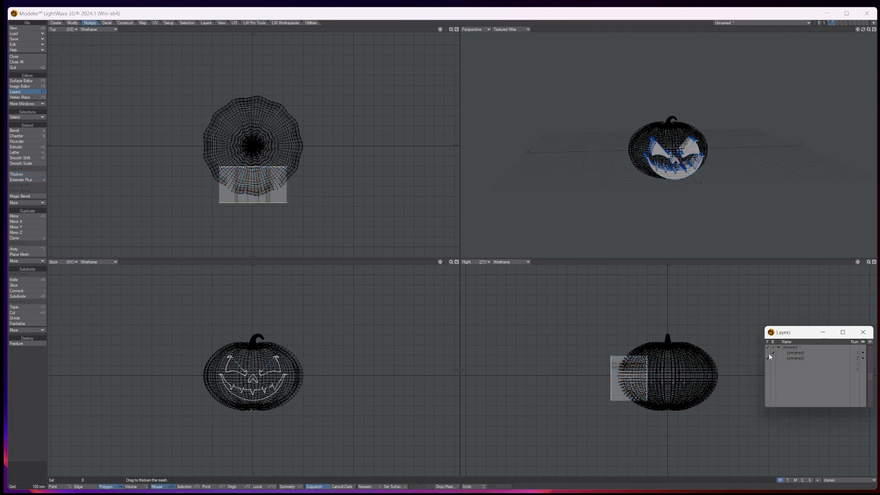
pyautogui.click(768, 353)
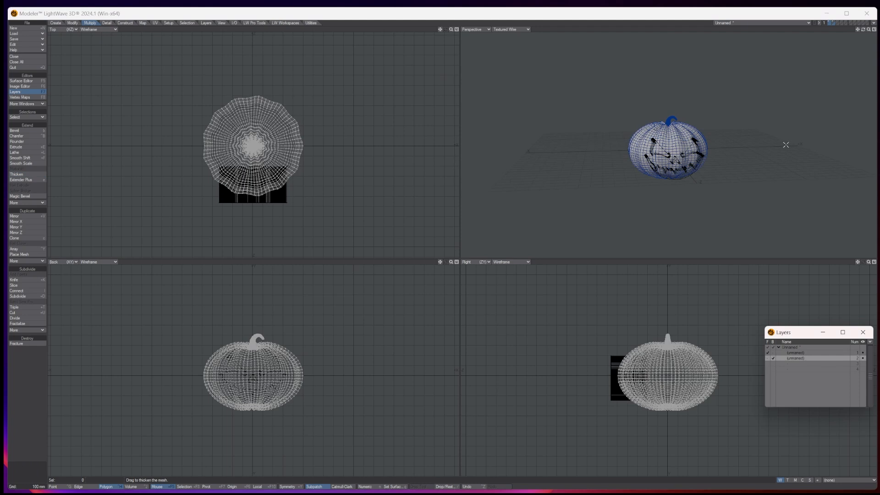
pyautogui.moveTo(863, 29); pyautogui.dragTo(872, 18)
pyautogui.keyDown('alt'); pyautogui.moveTo(686, 102); pyautogui.dragTo(685, 115); pyautogui.keyUp('alt')
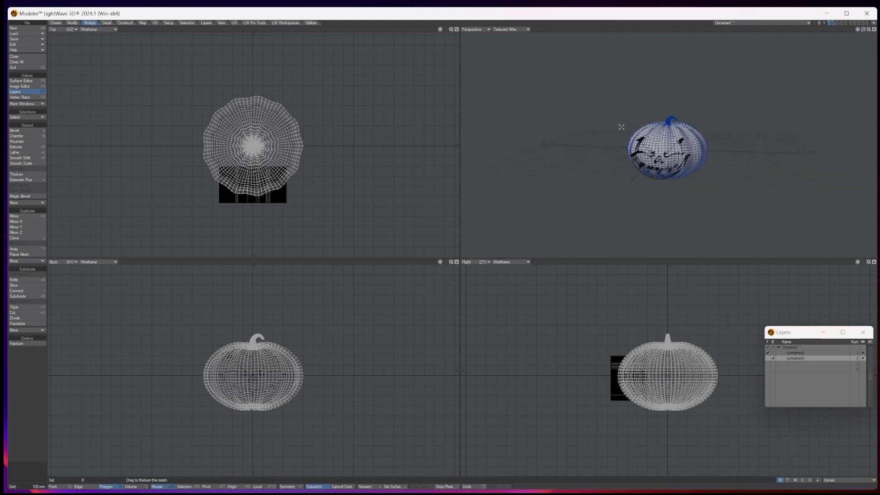
pyautogui.click(125, 23)
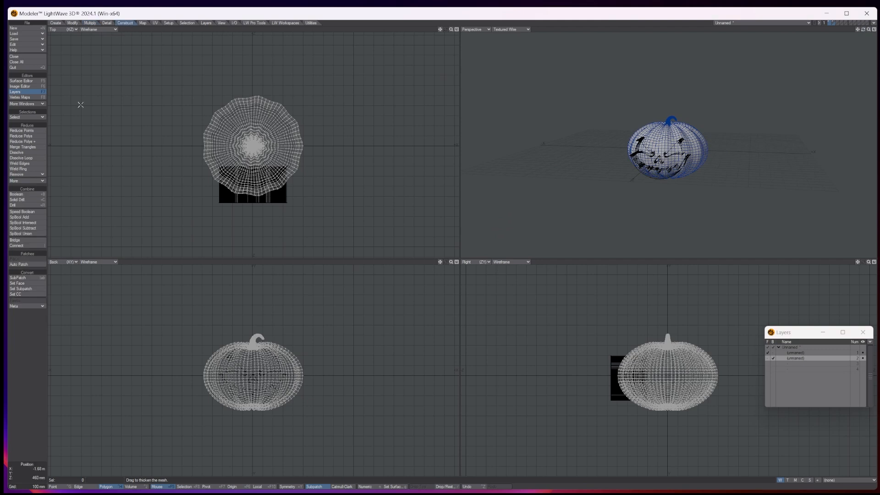
pyautogui.click(27, 194)
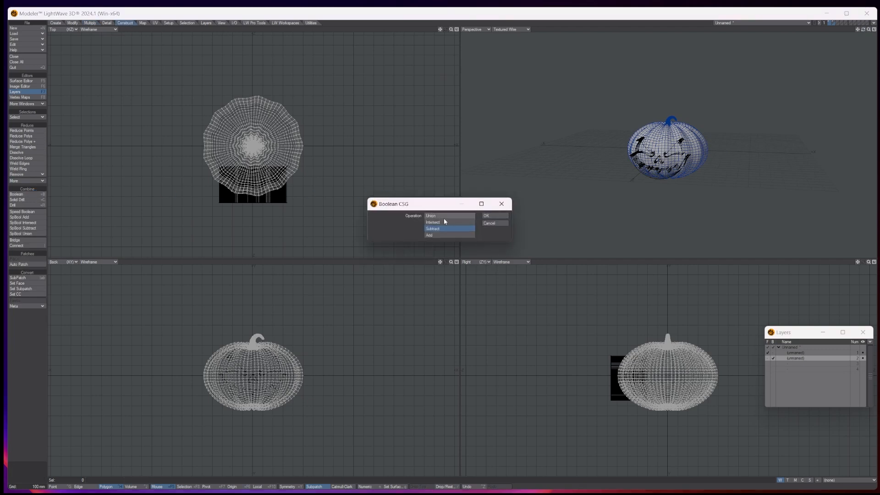
pyautogui.click(432, 229)
pyautogui.click(493, 217)
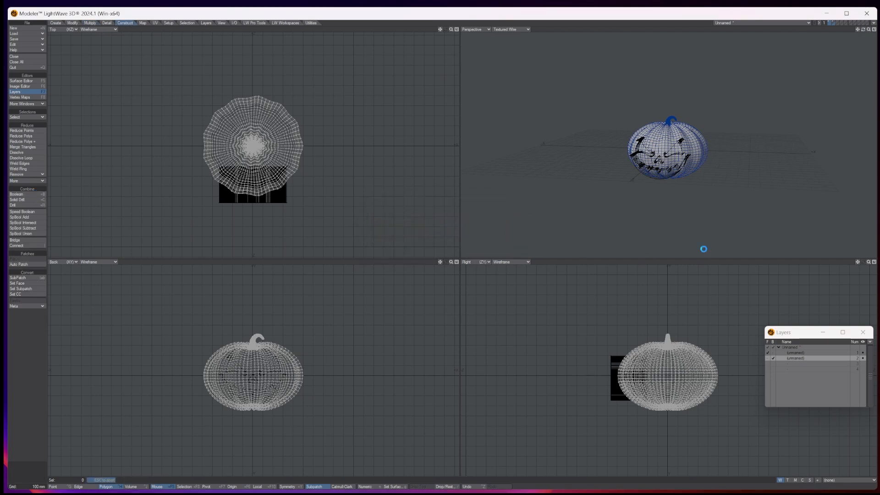
pyautogui.click(794, 352)
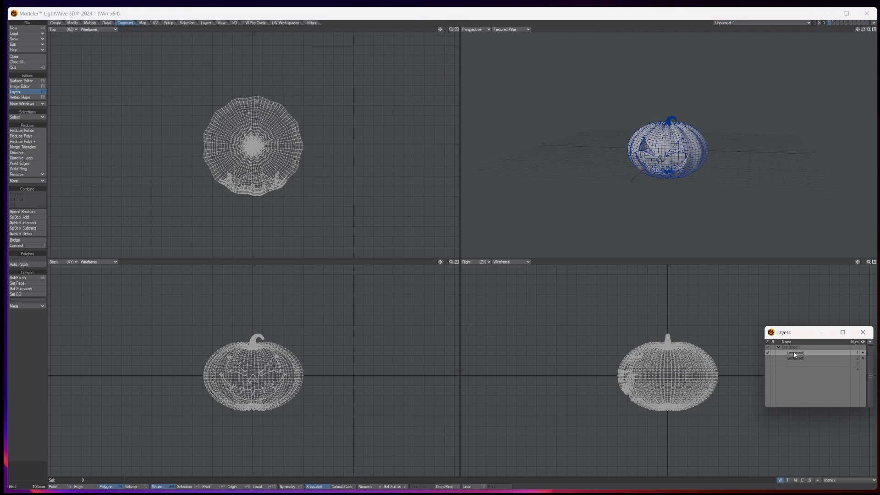
# Select all connected stem polygons and invert the selection so only the pumpkin's carved body is selected.
pyautogui.press('a')
pyautogui.moveTo(863, 29); pyautogui.dragTo(743, 30)
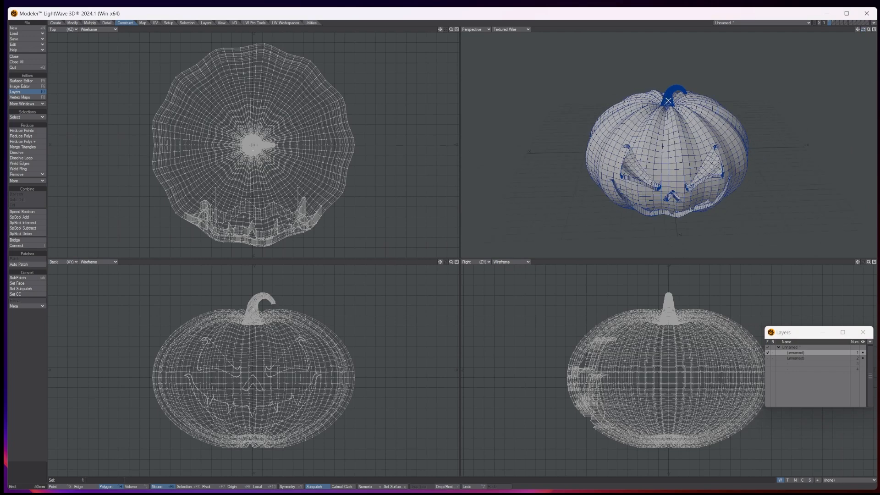
pyautogui.click(186, 23)
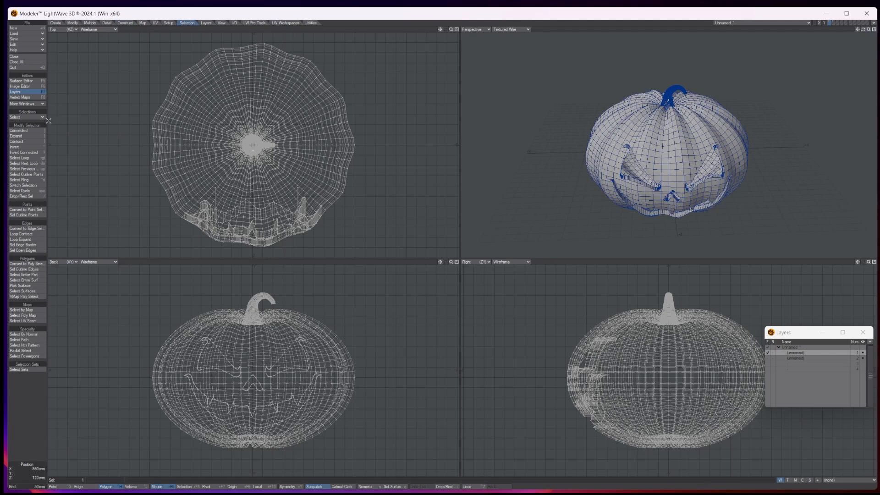
pyautogui.click(28, 131)
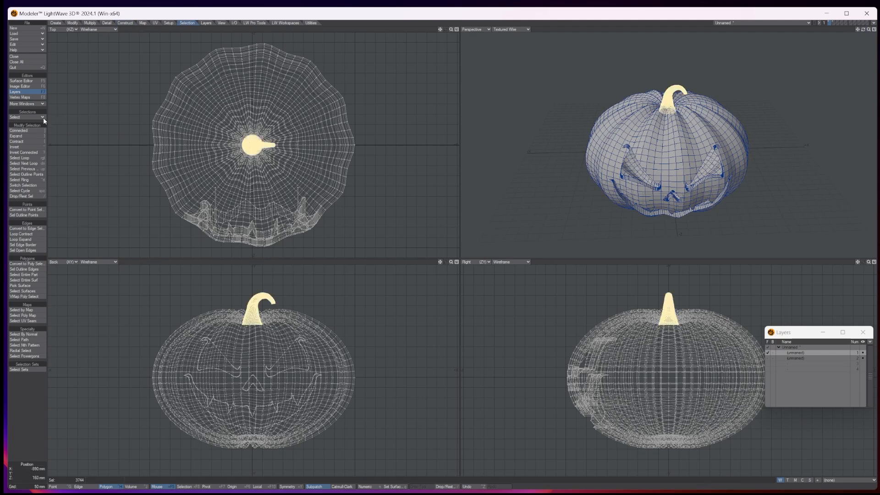
pyautogui.click(36, 117)
pyautogui.click(37, 118)
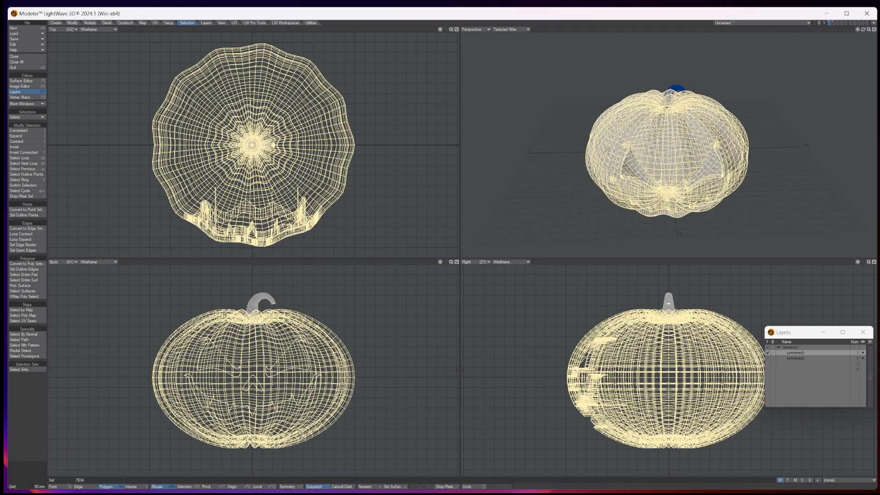
# Change the Top viewport to a UV Texture view and fit the UV space in it.
pyautogui.click(67, 30)
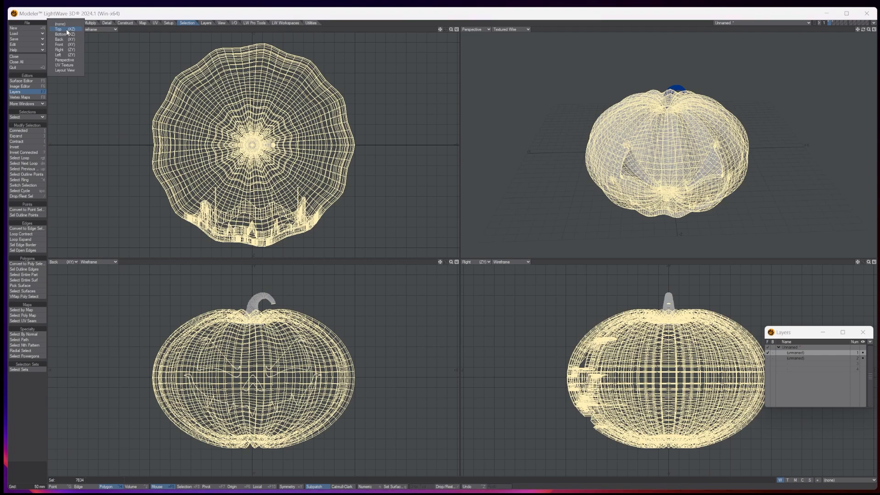
pyautogui.click(64, 68)
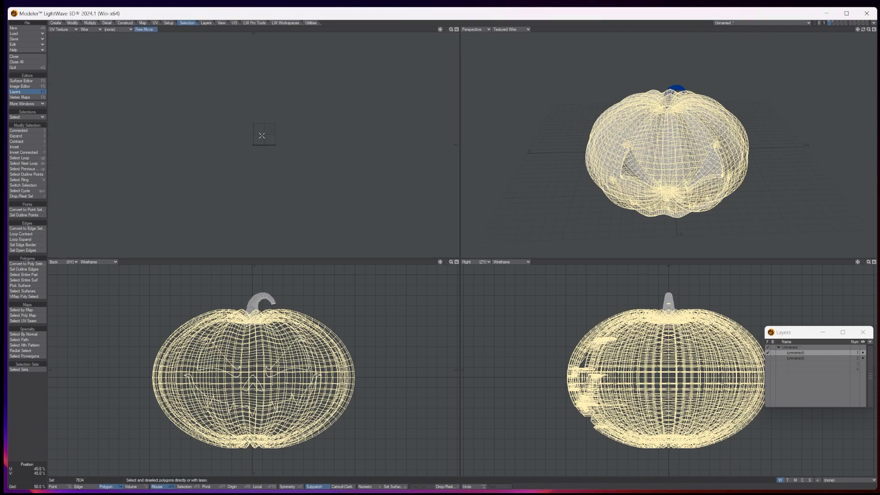
pyautogui.press('a')
# Create a Spherical UV map named Texture on the Y axis for the selected body with Live Update on, and deselect the body.
pyautogui.click(154, 23)
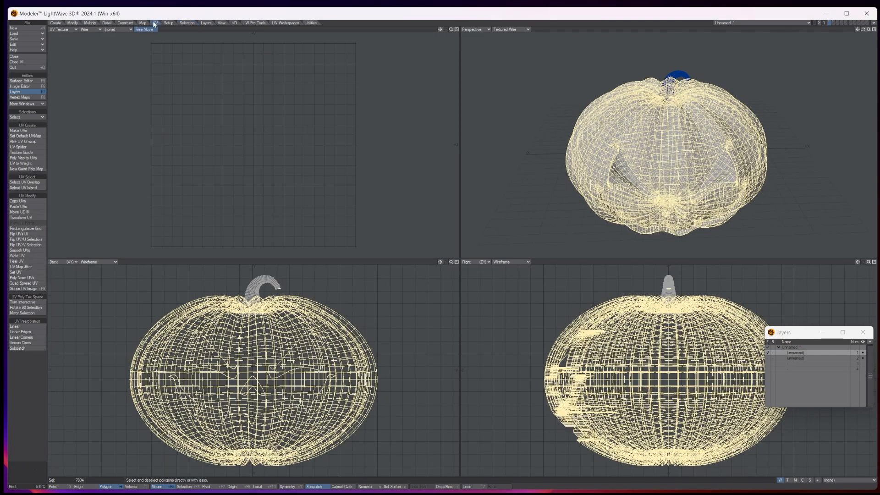
pyautogui.click(25, 131)
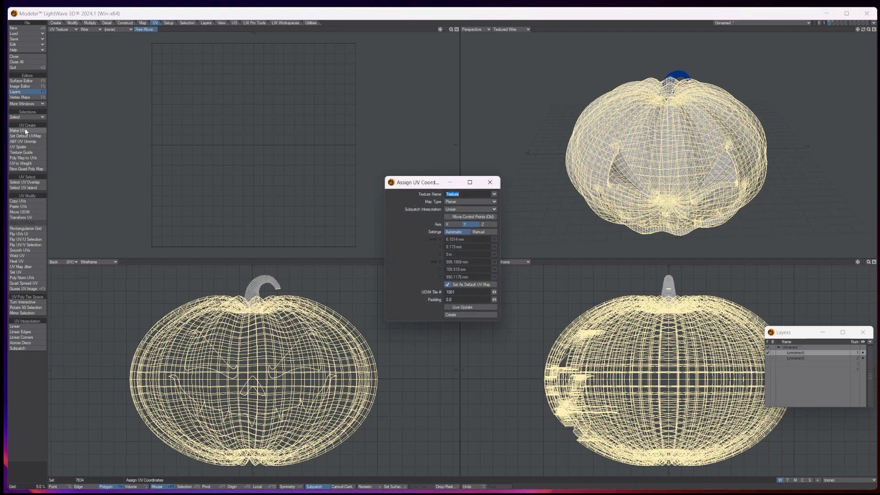
pyautogui.click(460, 202)
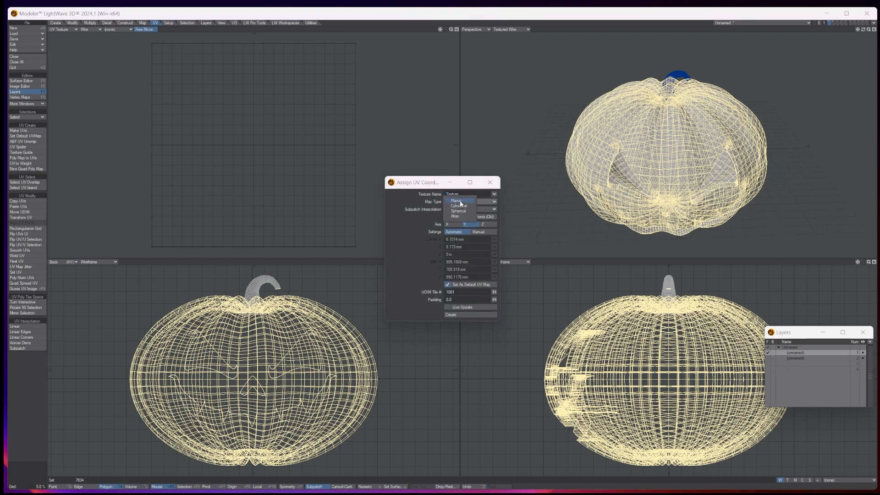
pyautogui.click(458, 213)
pyautogui.click(463, 307)
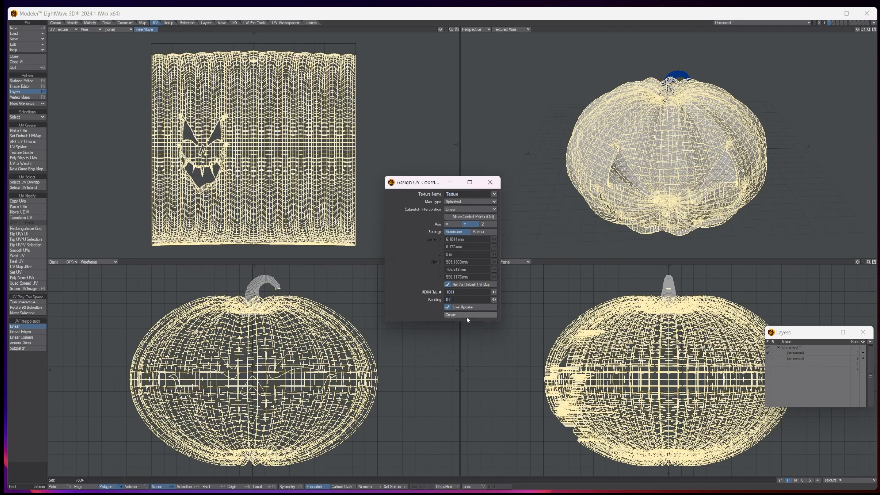
pyautogui.click(489, 183)
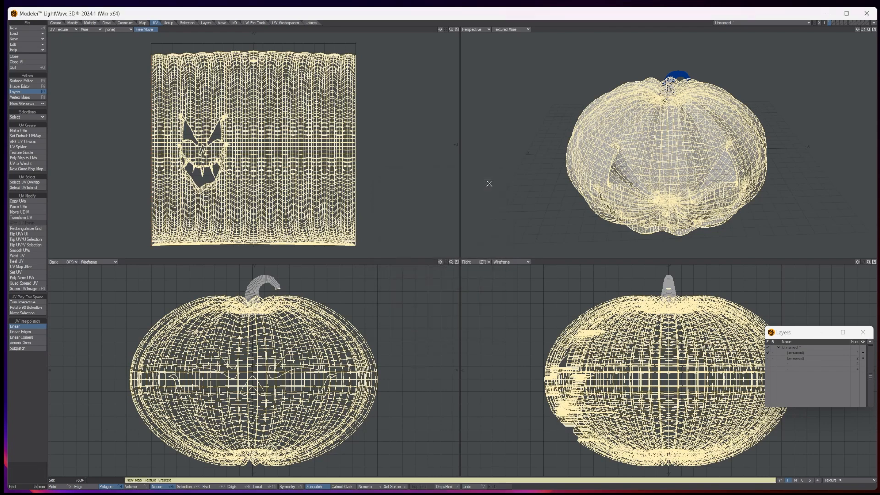
pyautogui.click(490, 186)
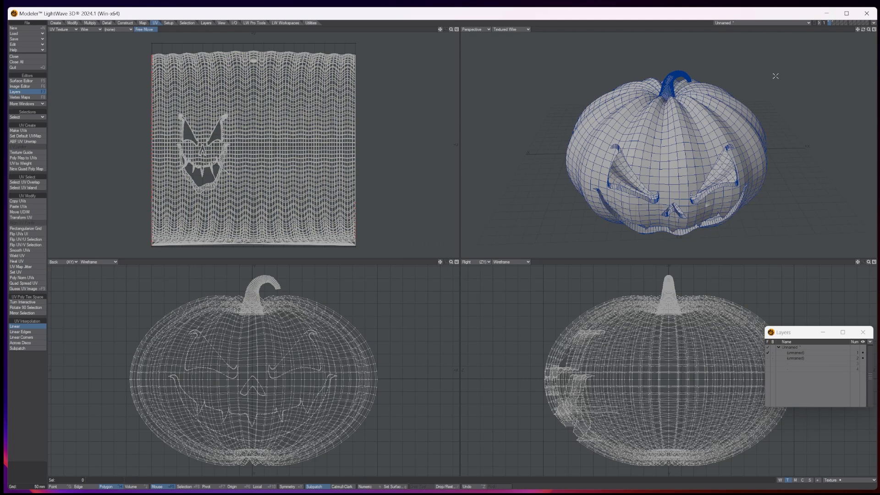
# Assign a new surface named Pumpkin to the whole pumpkin model.
pyautogui.press('space')
pyautogui.press('space')
pyautogui.press('space')
pyautogui.moveTo(864, 29); pyautogui.dragTo(761, 70)
pyautogui.press('q')
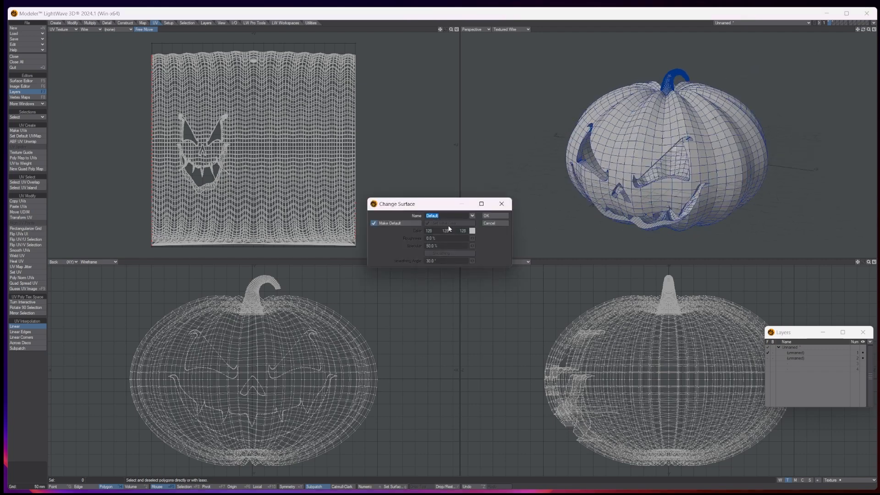
pyautogui.write('Pu')
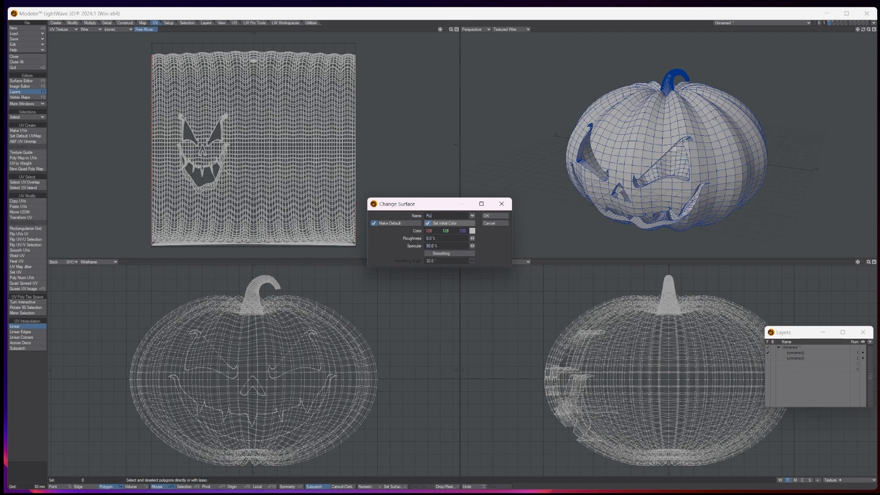
pyautogui.write('mpkin')
pyautogui.click(492, 216)
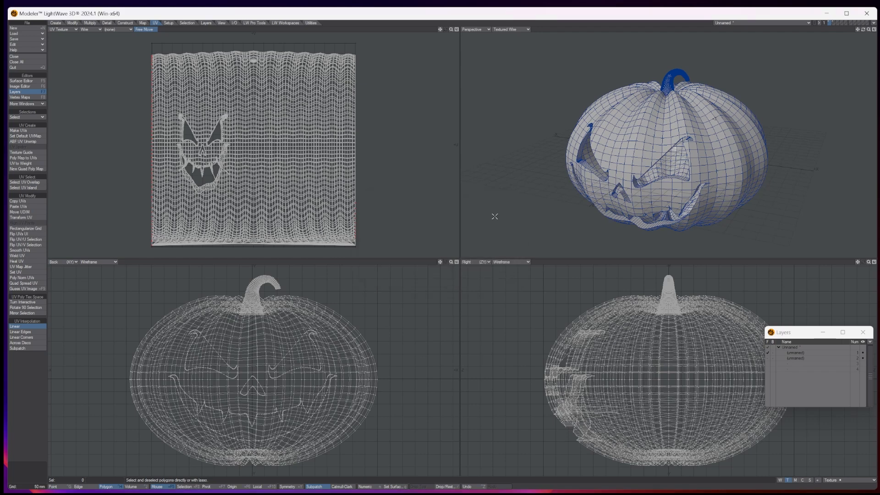
# In the Pumpkin surface's node graph, add a 2D Image texture node and connect its Color output to the Principled BSDF Color input.
pyautogui.click(26, 81)
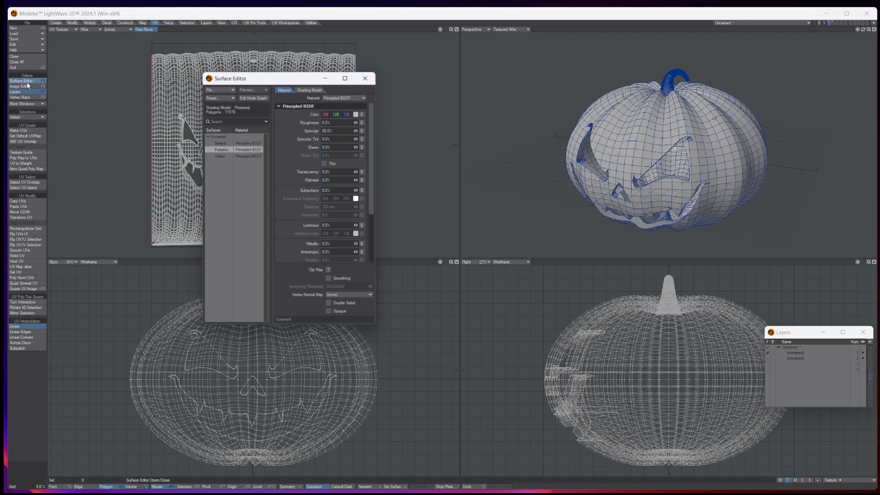
pyautogui.doubleClick(219, 150)
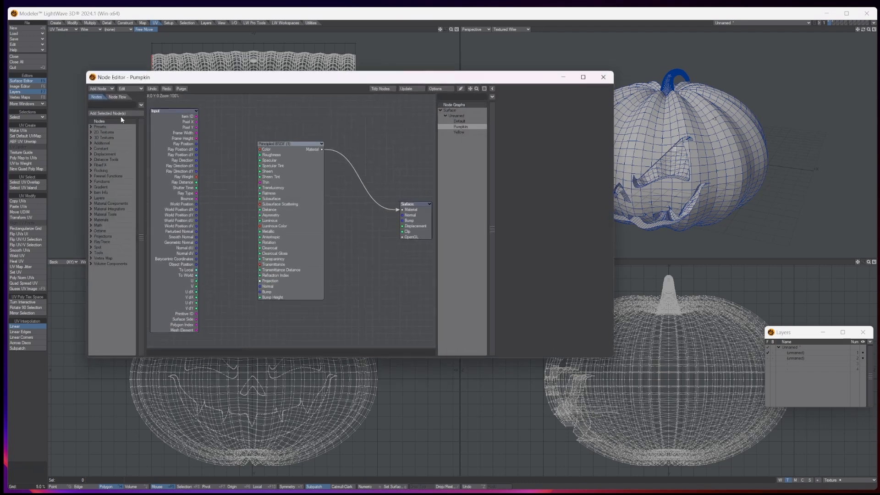
pyautogui.click(91, 132)
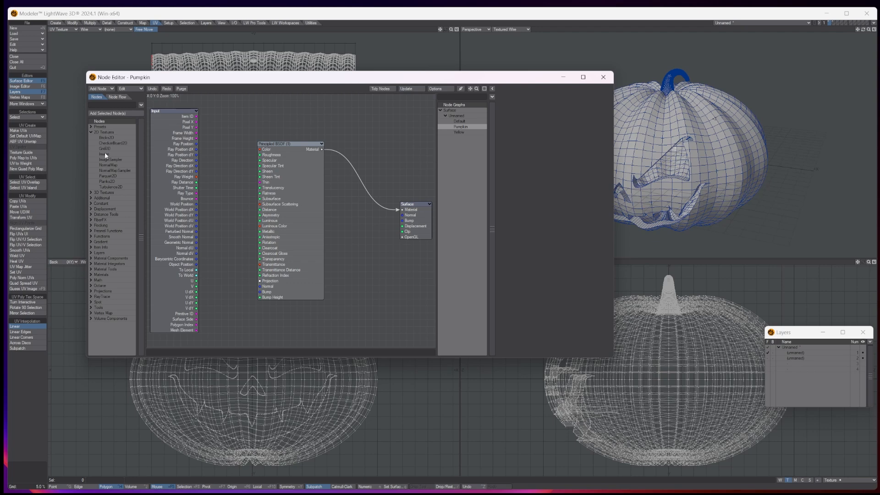
pyautogui.doubleClick(104, 153)
pyautogui.moveTo(290, 189); pyautogui.dragTo(258, 150)
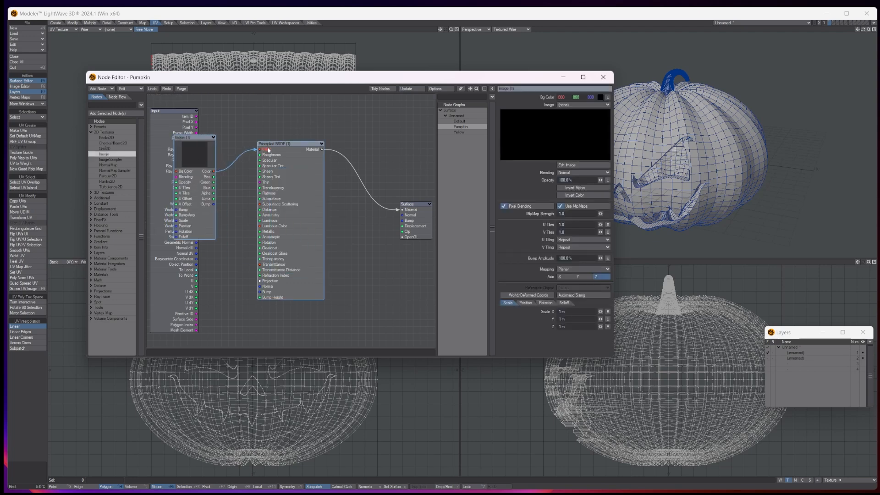
pyautogui.moveTo(186, 148); pyautogui.dragTo(201, 150)
# Load the Pump1 picture from the Pumpking Tutorial project's Images folder into the Image node.
pyautogui.click(571, 105)
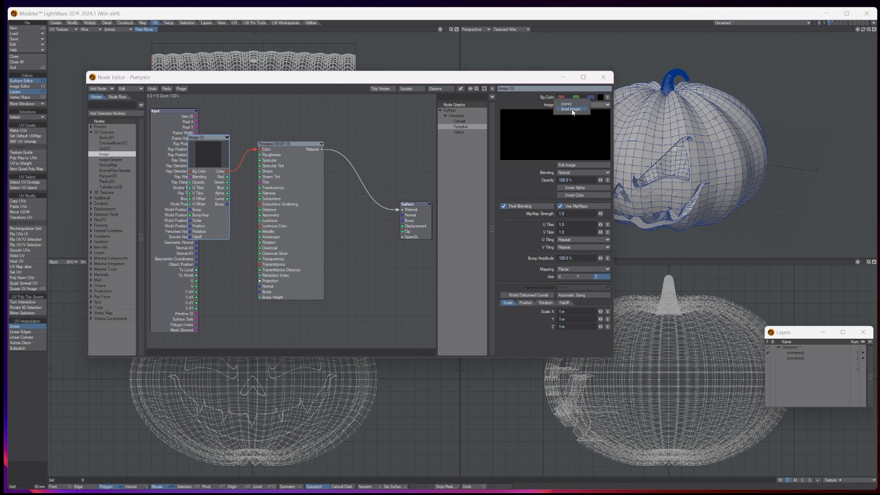
pyautogui.click(573, 110)
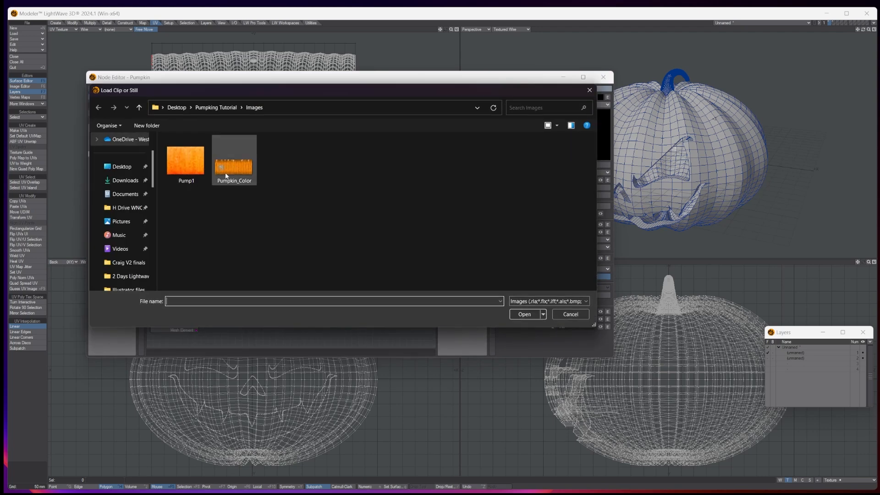
pyautogui.click(192, 171)
pyautogui.click(520, 317)
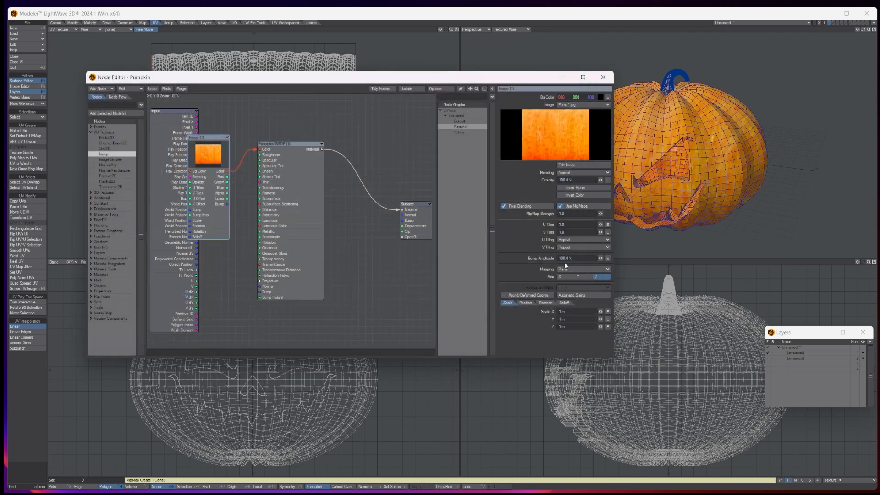
# Set the Image node's mapping to UV Map and assign it the Texture UV map.
pyautogui.click(578, 269)
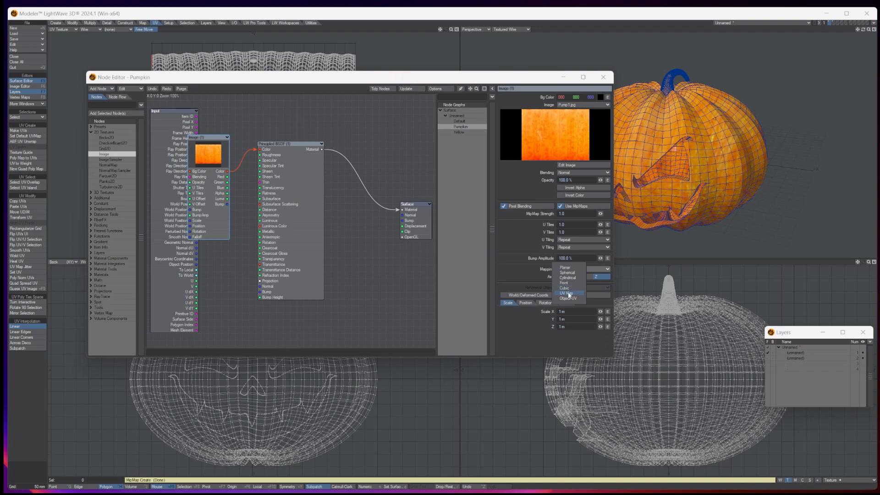
pyautogui.click(570, 295)
pyautogui.click(569, 277)
pyautogui.click(567, 280)
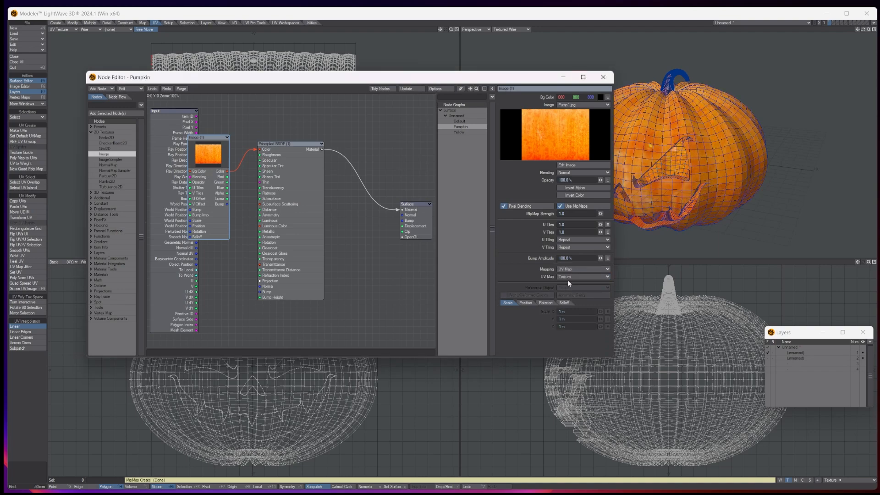
# Select all connected polygons of the stem and enter Stroke as the name of their new surface.
pyautogui.click(603, 77)
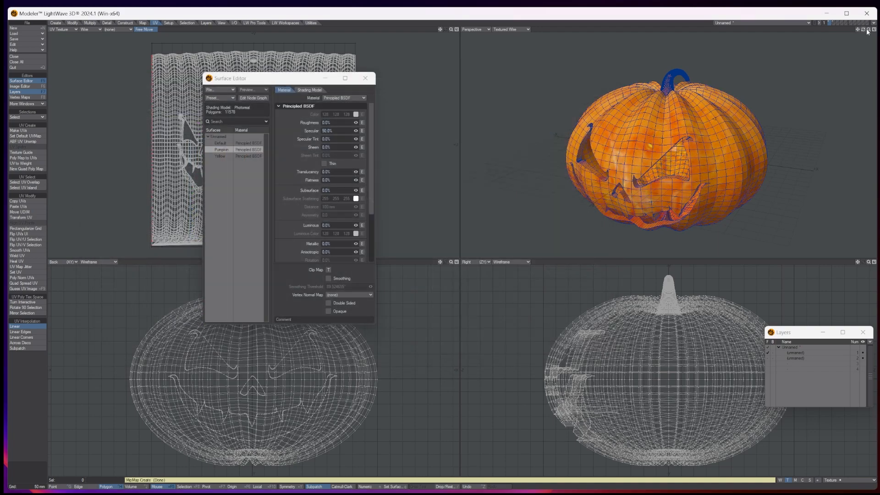
pyautogui.moveTo(867, 30)
pyautogui.mouseDown()
pyautogui.moveTo(856, 30)
pyautogui.moveTo(875, 23)
pyautogui.moveTo(864, 32)
pyautogui.mouseUp()
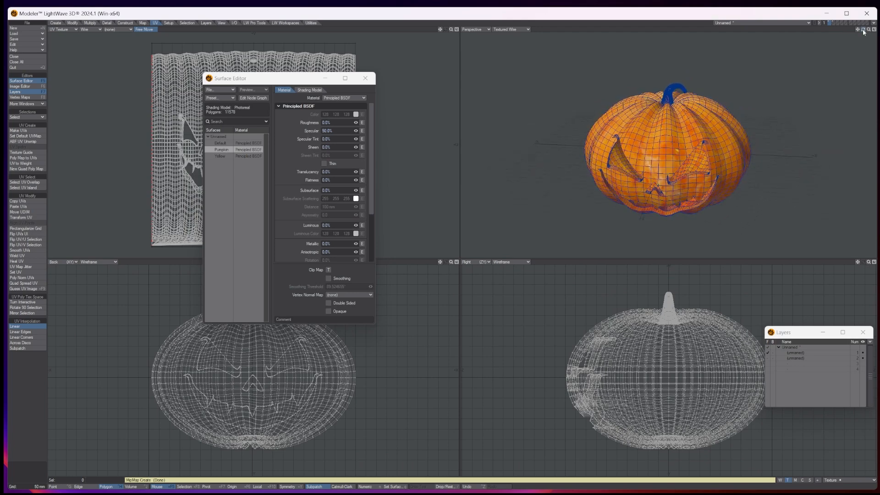
pyautogui.click(667, 98)
pyautogui.press(']')
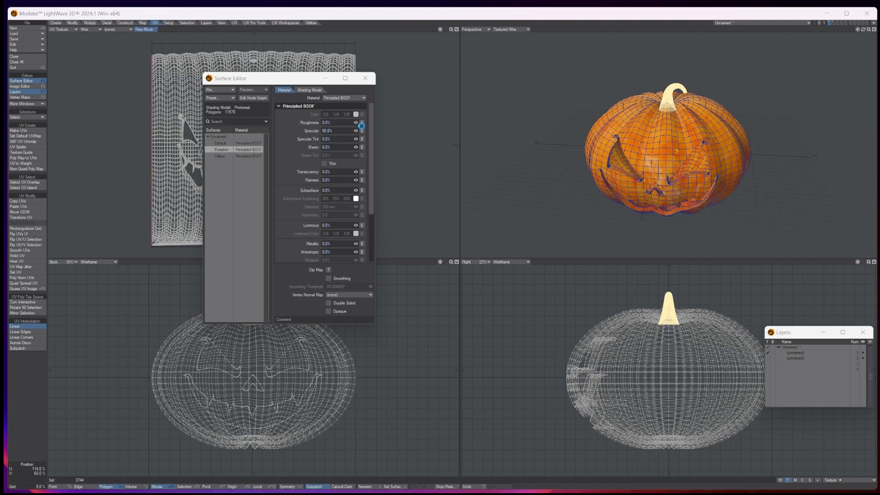
pyautogui.write('qStroke')
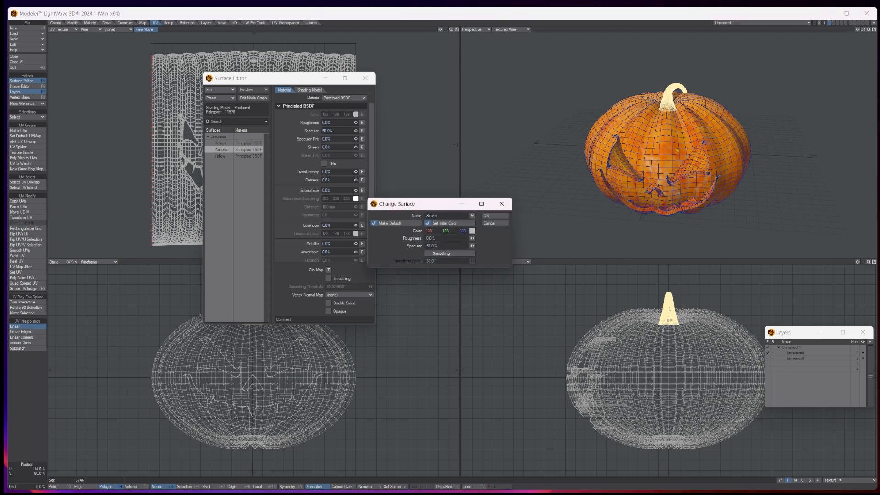
# Set the stem surface's initial color to dark brown, RGB 35, 10, 0, and apply the surface.
pyautogui.click(472, 231)
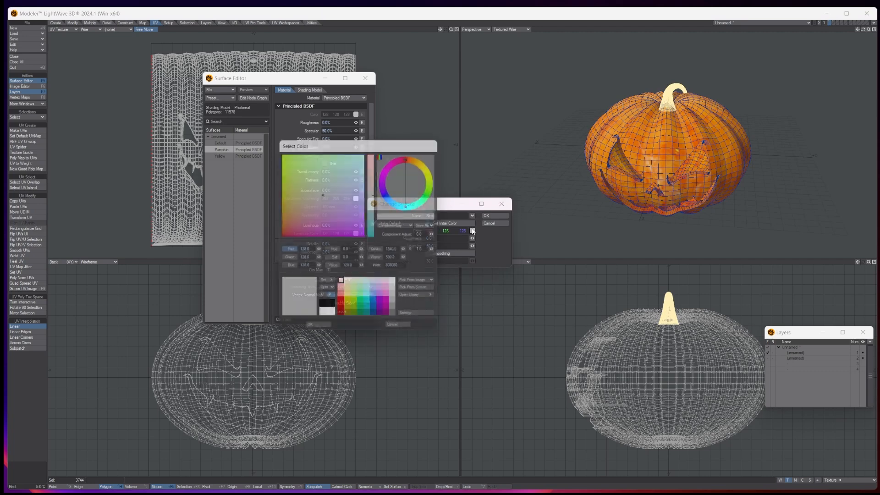
pyautogui.click(341, 304)
pyautogui.moveTo(318, 259); pyautogui.dragTo(322, 259)
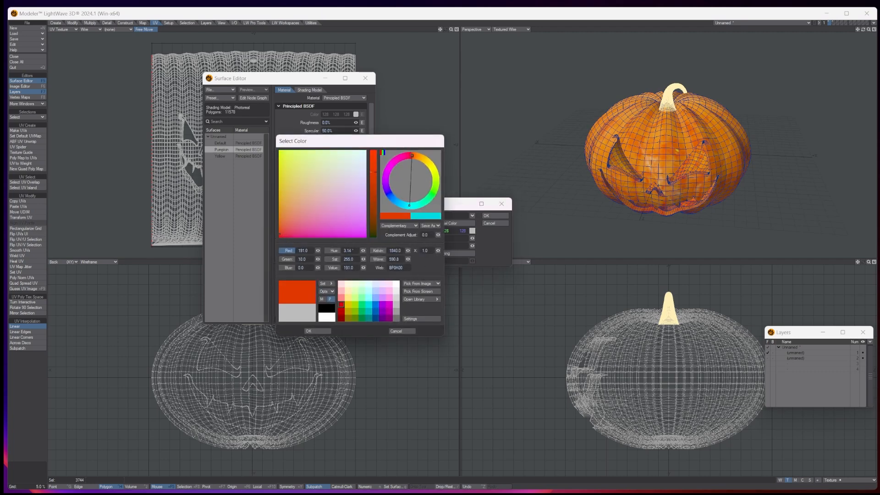
pyautogui.click(374, 232)
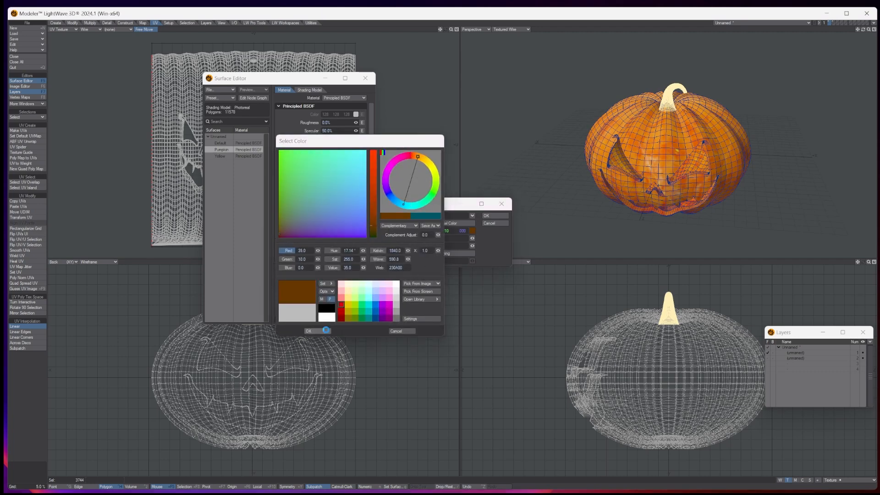
pyautogui.click(314, 330)
pyautogui.click(494, 215)
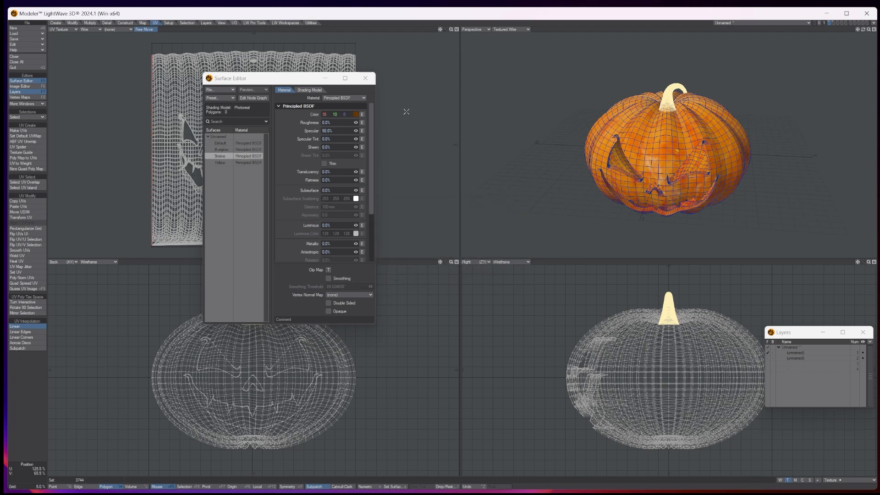
# Deselect the stem and show the perspective view in Texture mode to inspect the pumpkin without wireframe.
pyautogui.click(365, 79)
pyautogui.press('/')
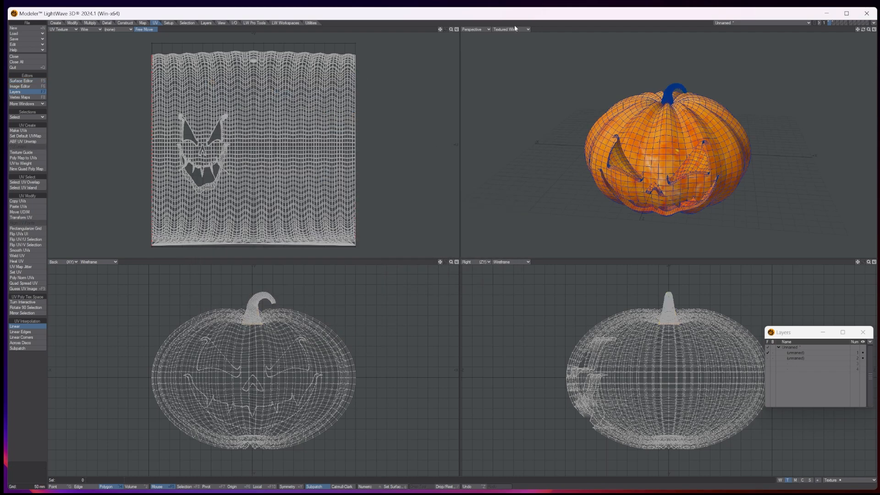
pyautogui.click(509, 29)
pyautogui.click(511, 51)
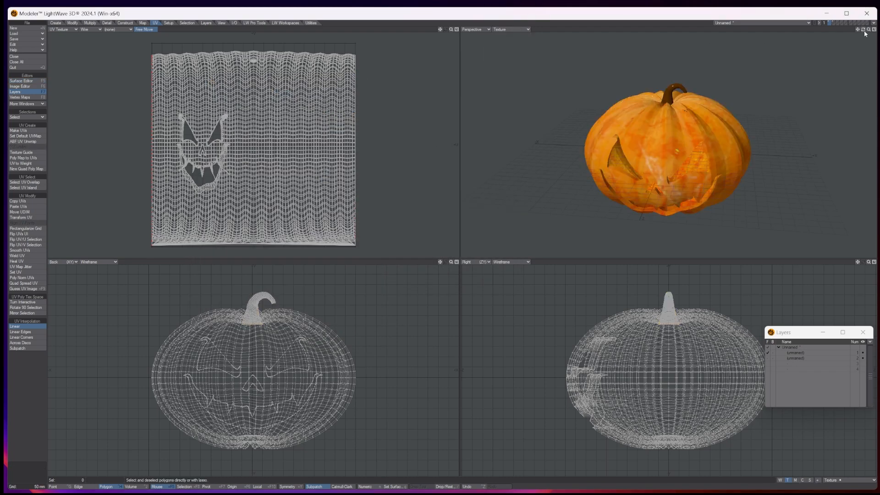
pyautogui.moveTo(863, 29); pyautogui.dragTo(811, 37)
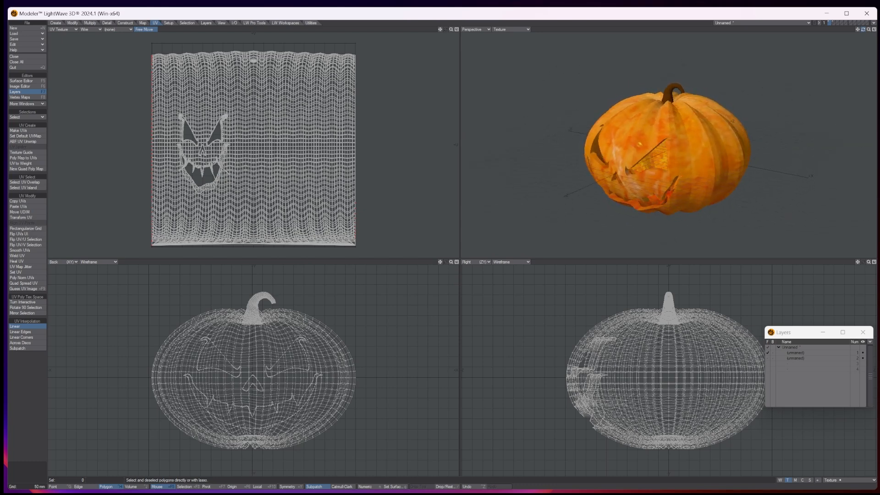
# Turn on Smoothing for both the Stroke and Pumpkin surfaces.
pyautogui.click(31, 81)
pyautogui.click(328, 278)
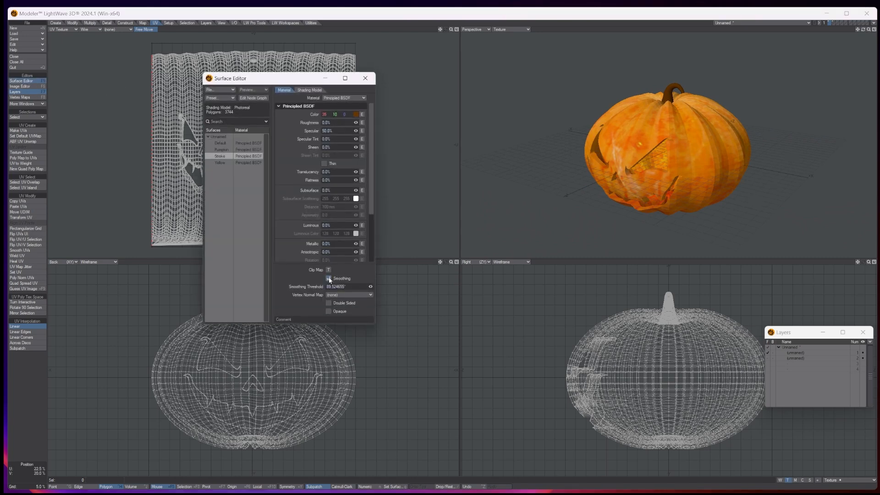
pyautogui.click(239, 150)
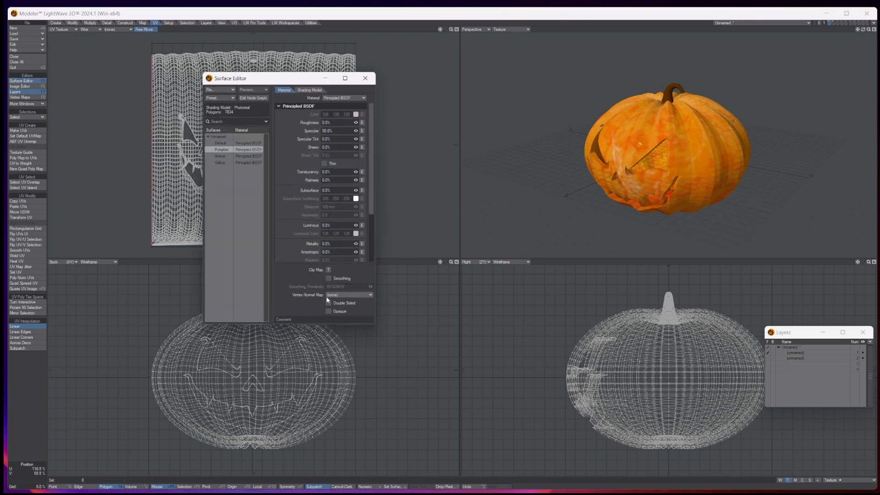
# Change the perspective view to Textured Wire display and examine the smoothed pumpkin from another angle.
pyautogui.click(507, 31)
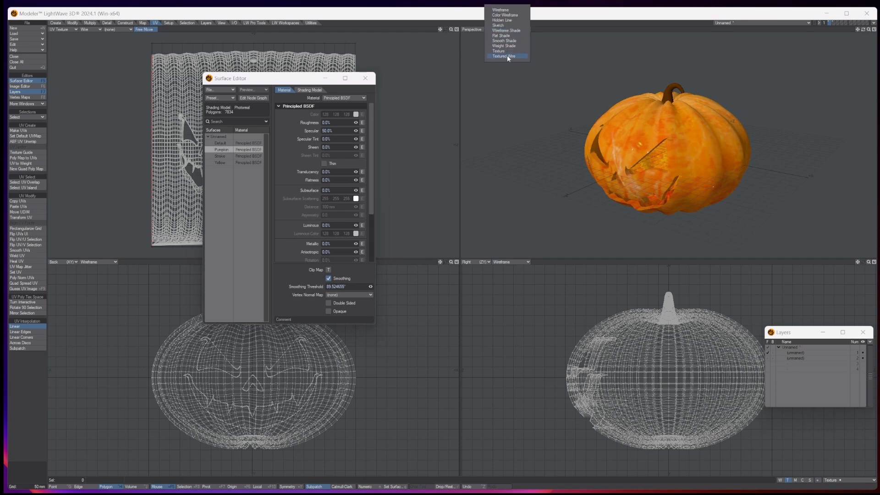
pyautogui.click(508, 59)
pyautogui.moveTo(864, 29); pyautogui.dragTo(800, 33)
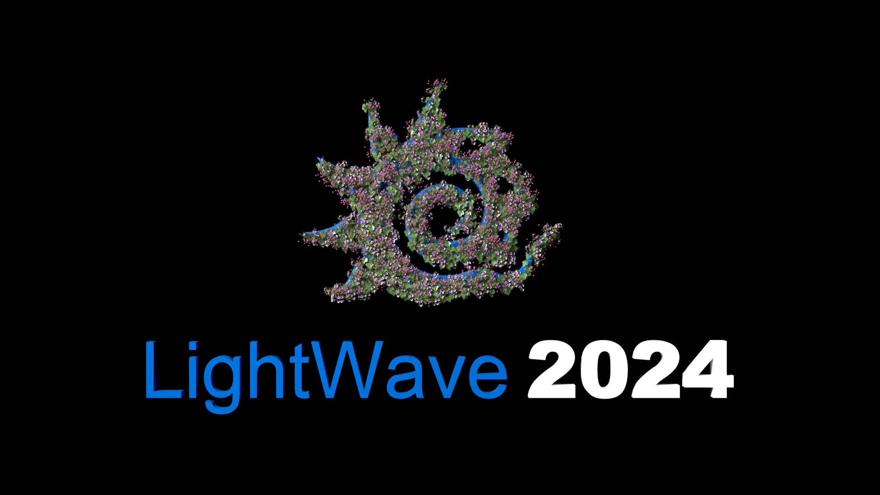